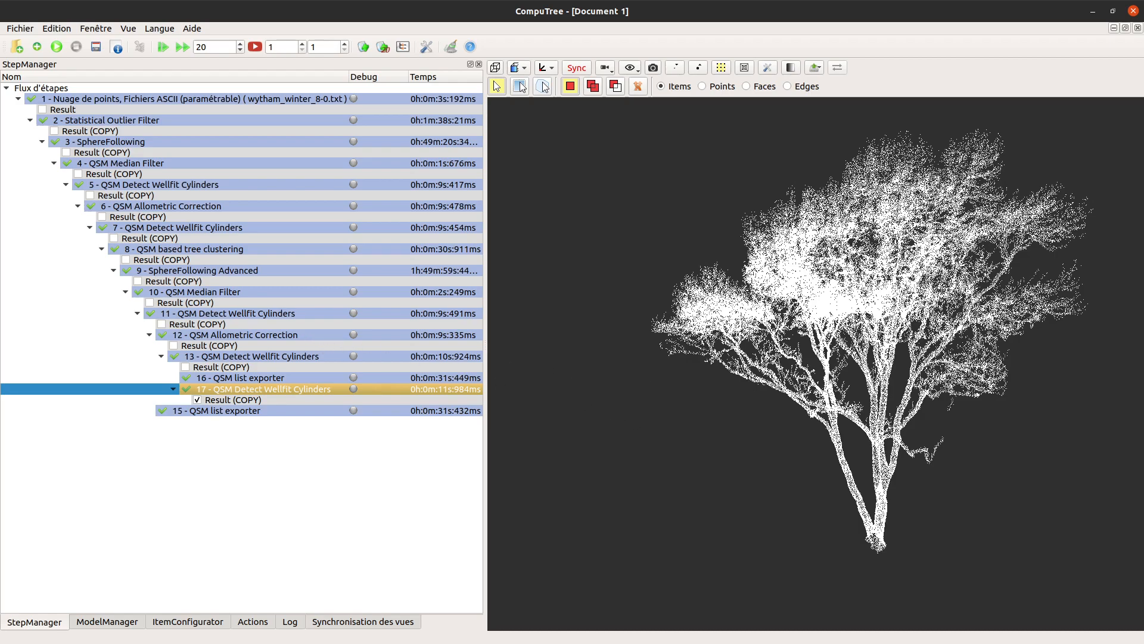
Step: Examine the tree point cloud from several sides
drag(1001, 405, 781, 467)
drag(948, 346, 1016, 353)
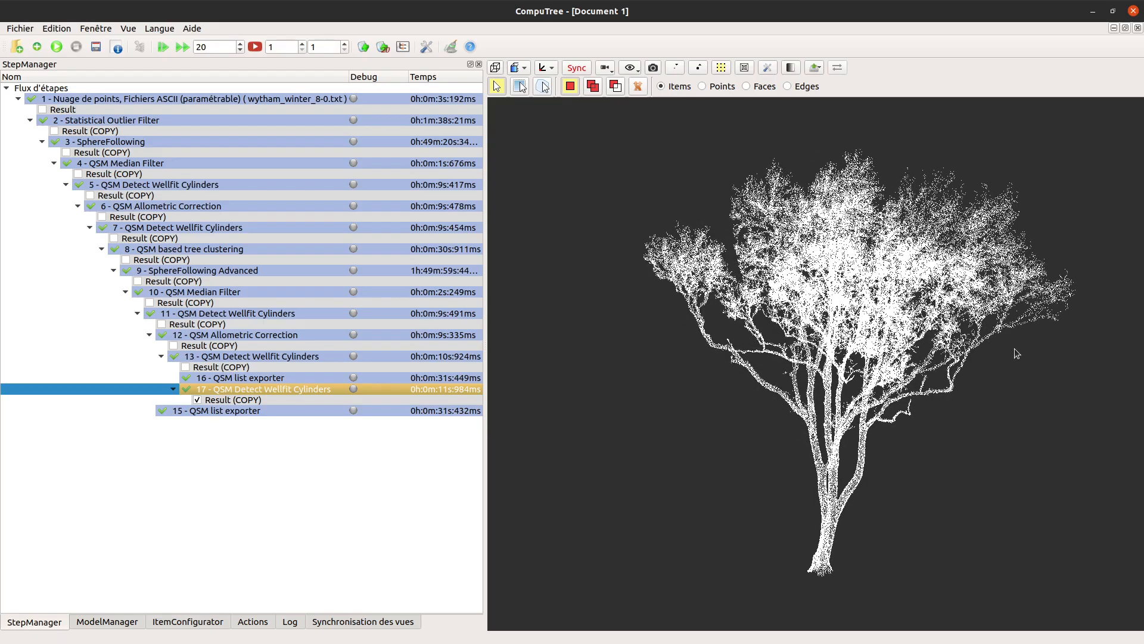
drag(1014, 348, 835, 343)
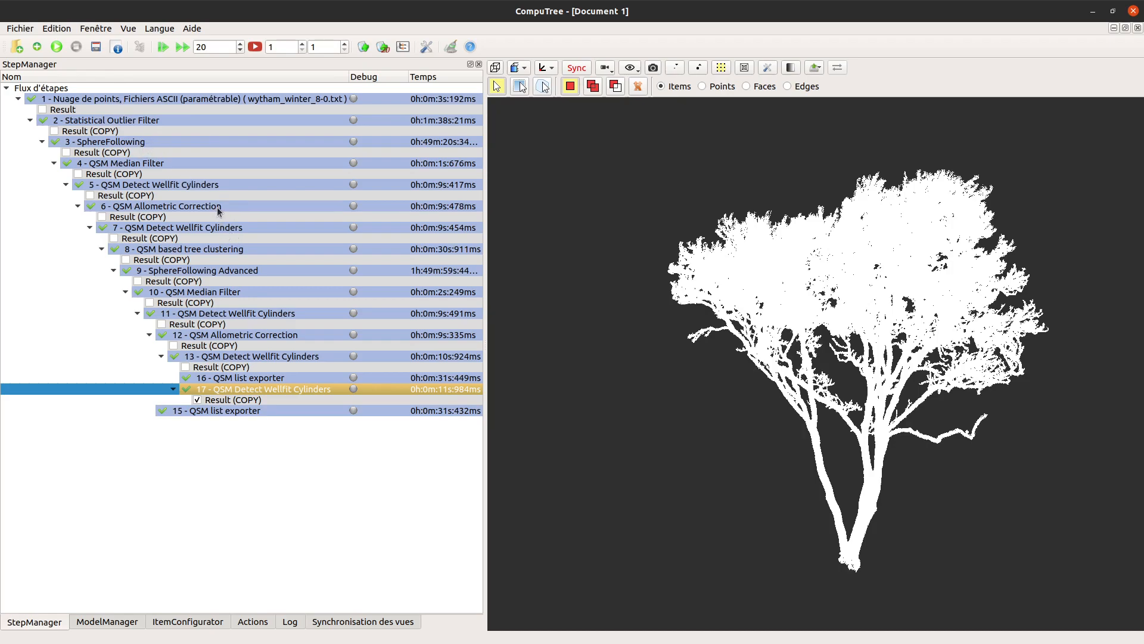
Step: Review the input results of step 11, QSM Detect Wellfit Cylinders, for both Result and Input Result Cloud
click(242, 269)
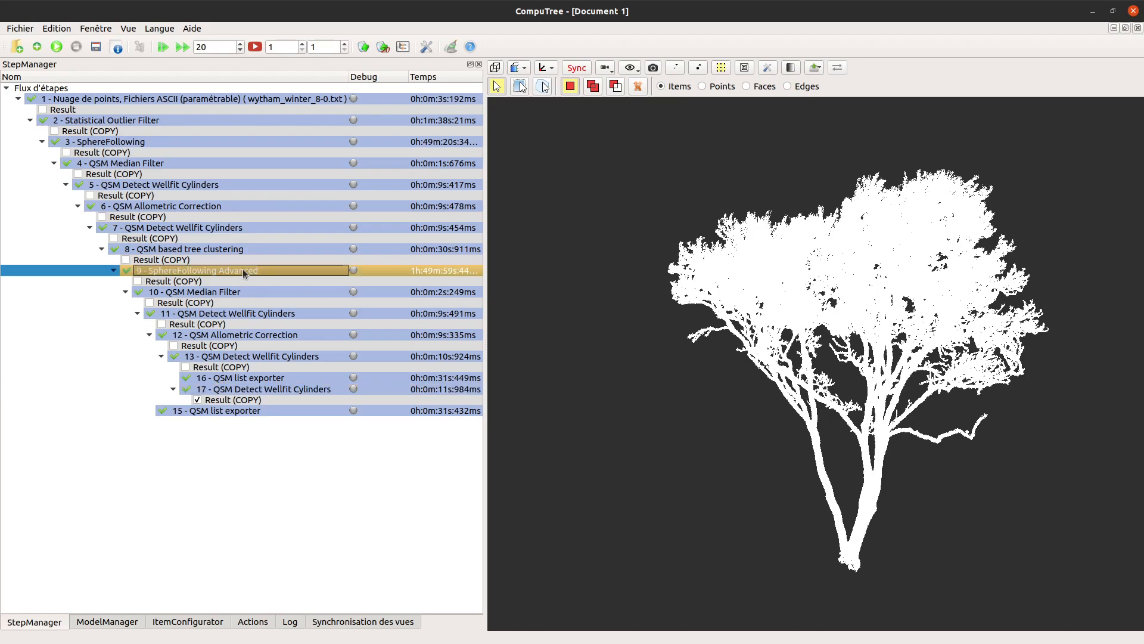
click(239, 295)
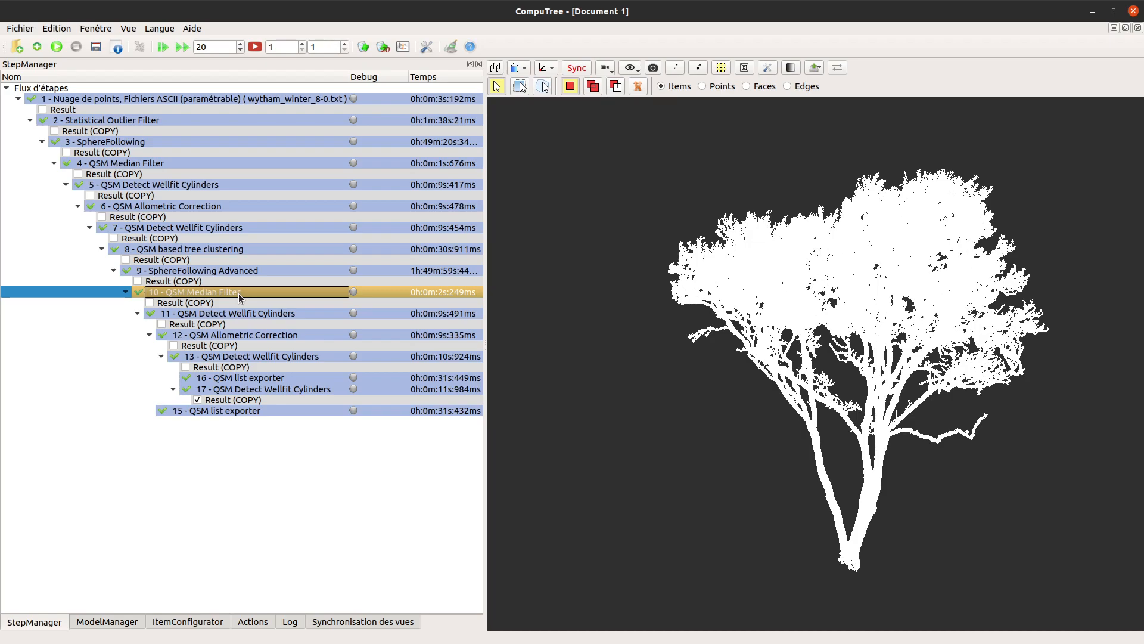
click(237, 314)
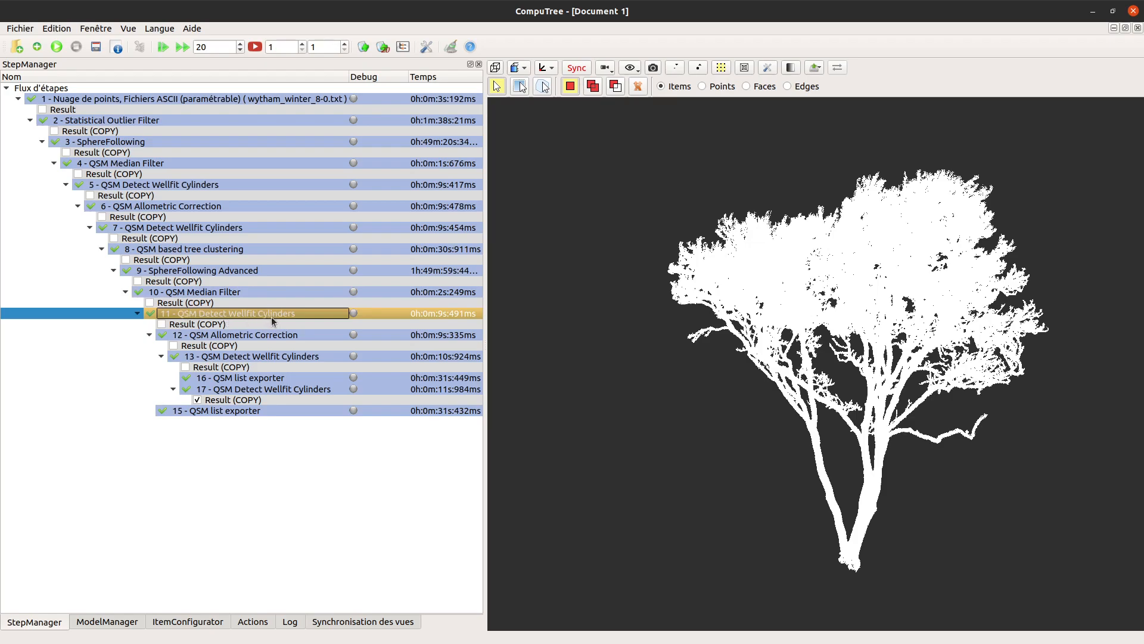
right_click(234, 316)
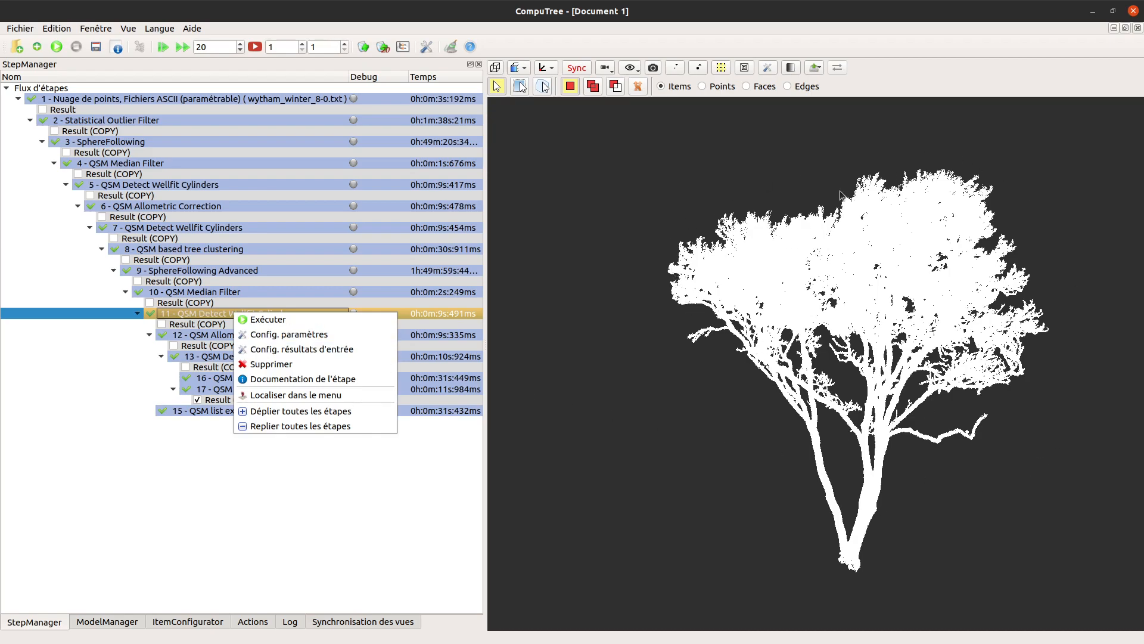
click(316, 350)
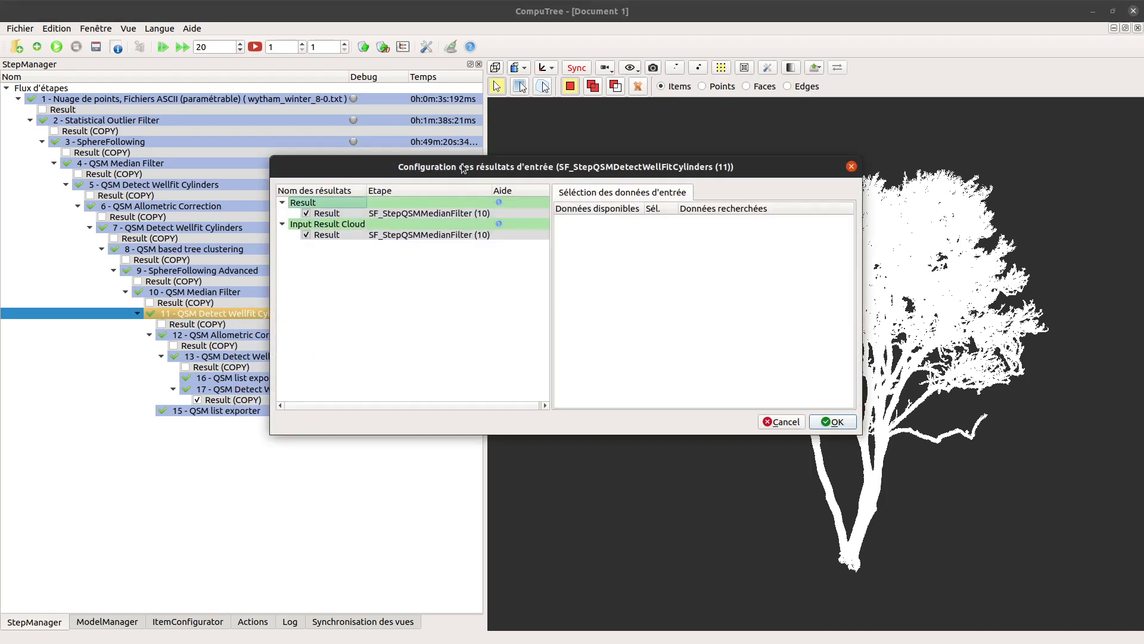
click(403, 214)
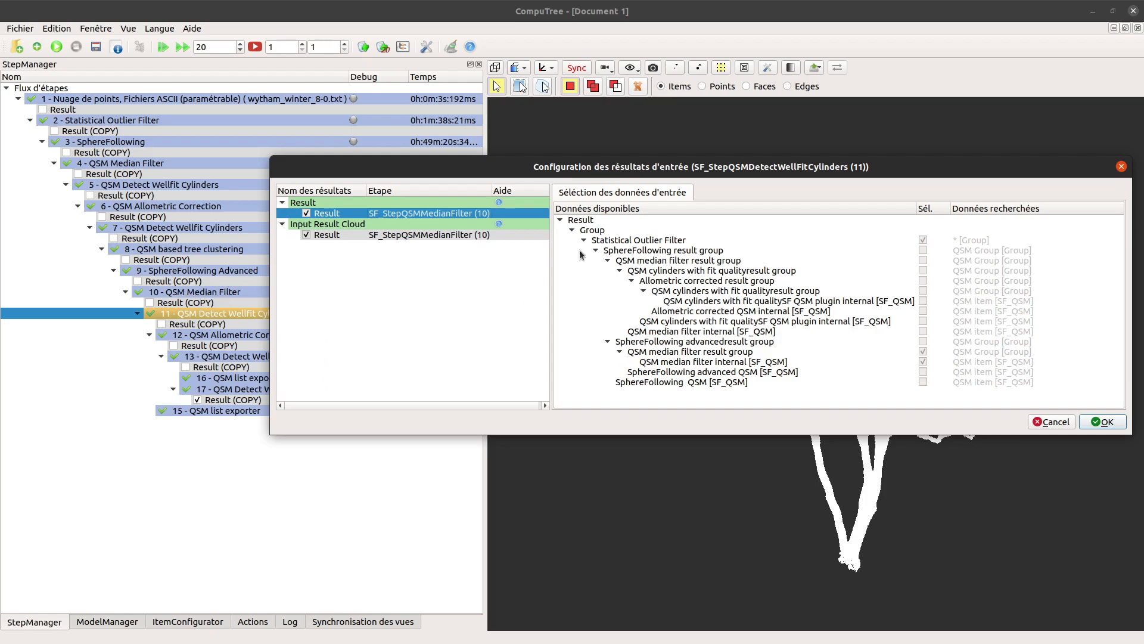
click(417, 234)
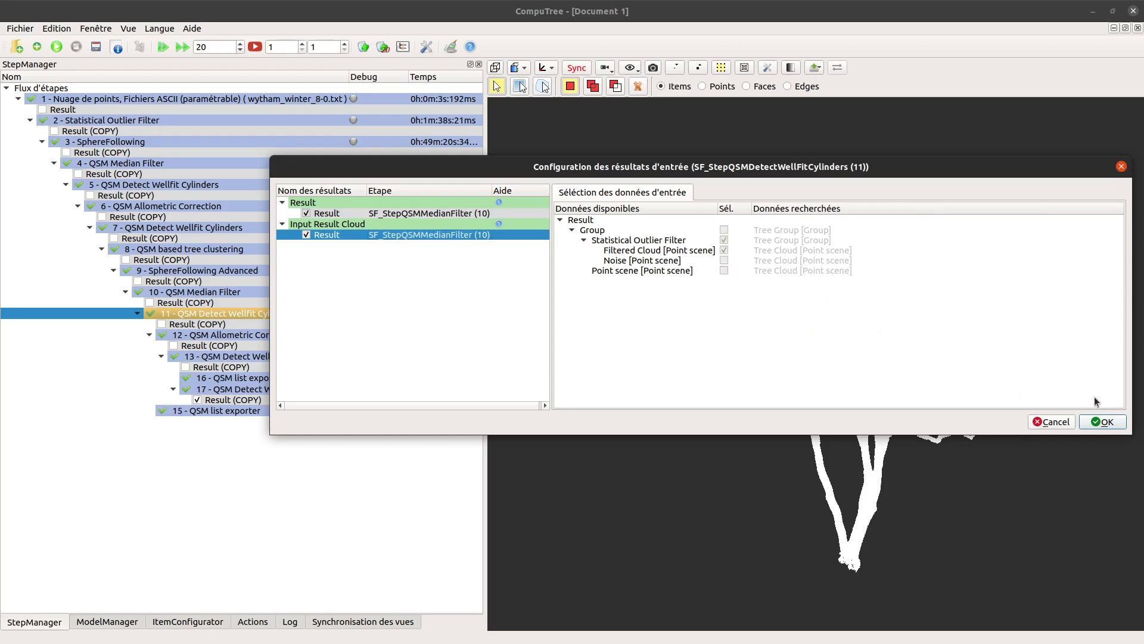
click(1103, 422)
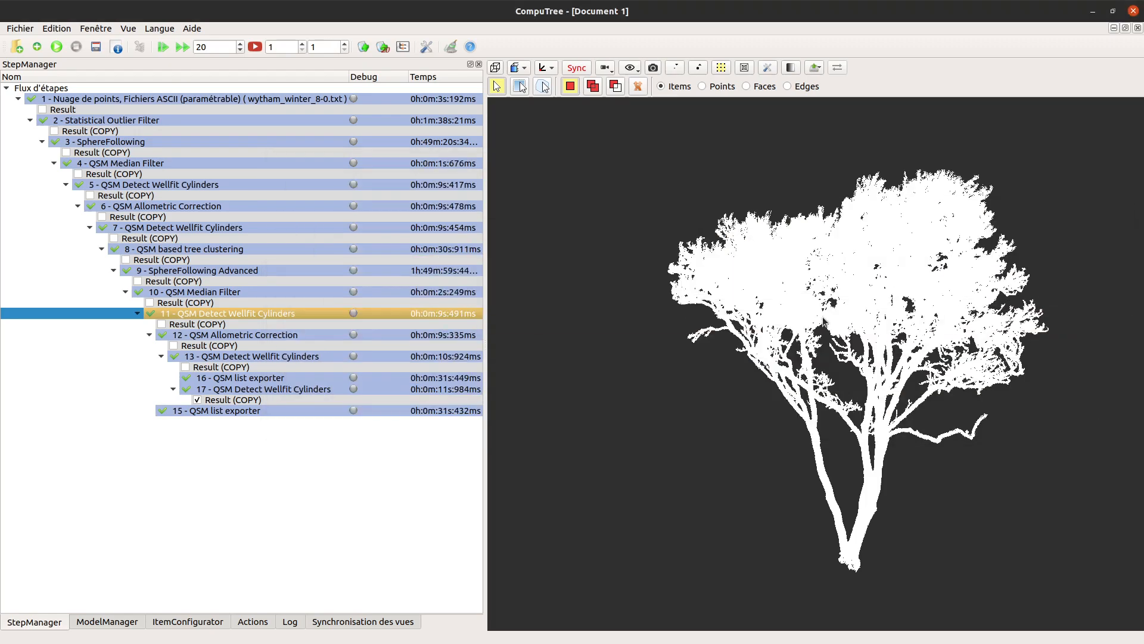
Step: Review the cylinder quality parameters of step 11, QSM Detect Wellfit Cylinders, without changing them
right_click(233, 316)
click(315, 341)
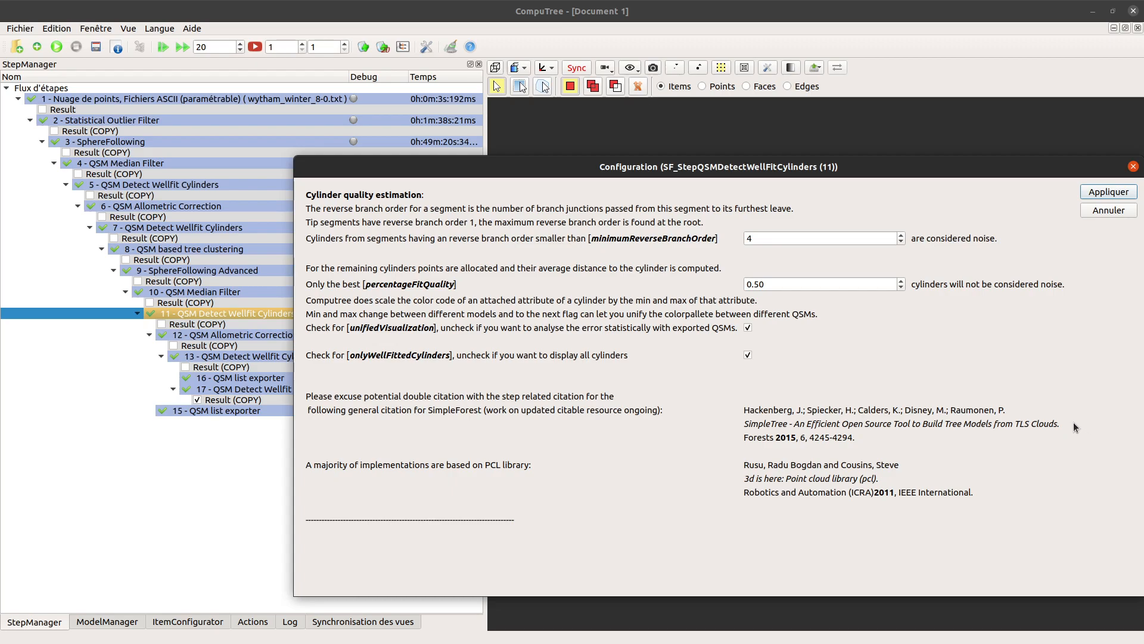
click(1133, 168)
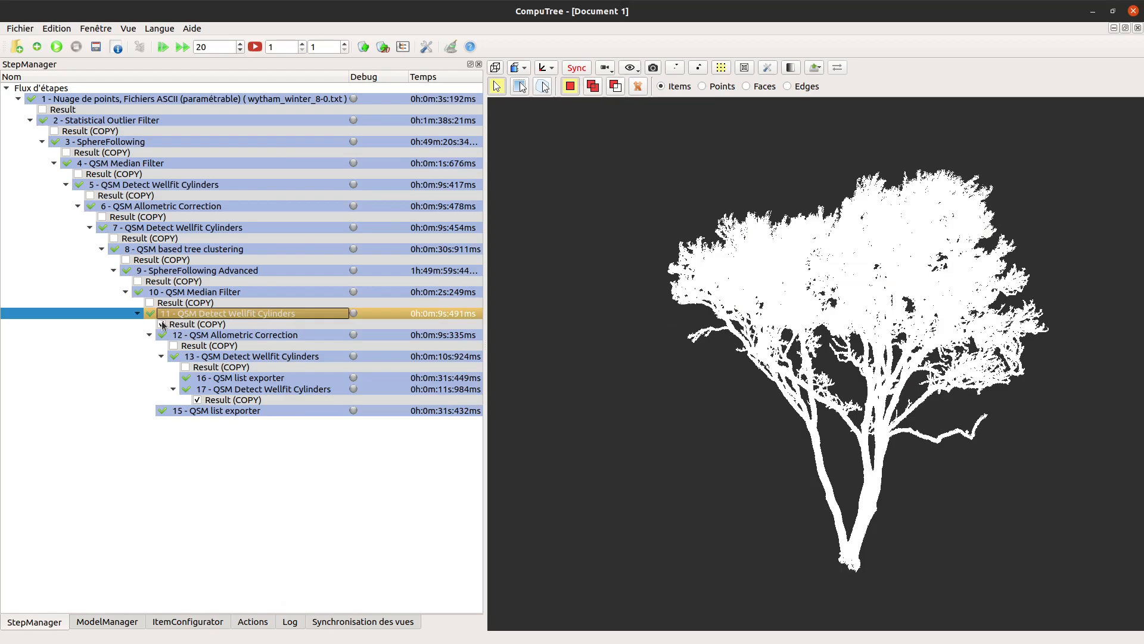
Step: Hide the point scene in step 11's result and display the fit-quality QSM cylinders of the SphereFollowing advanced group
click(123, 623)
click(339, 588)
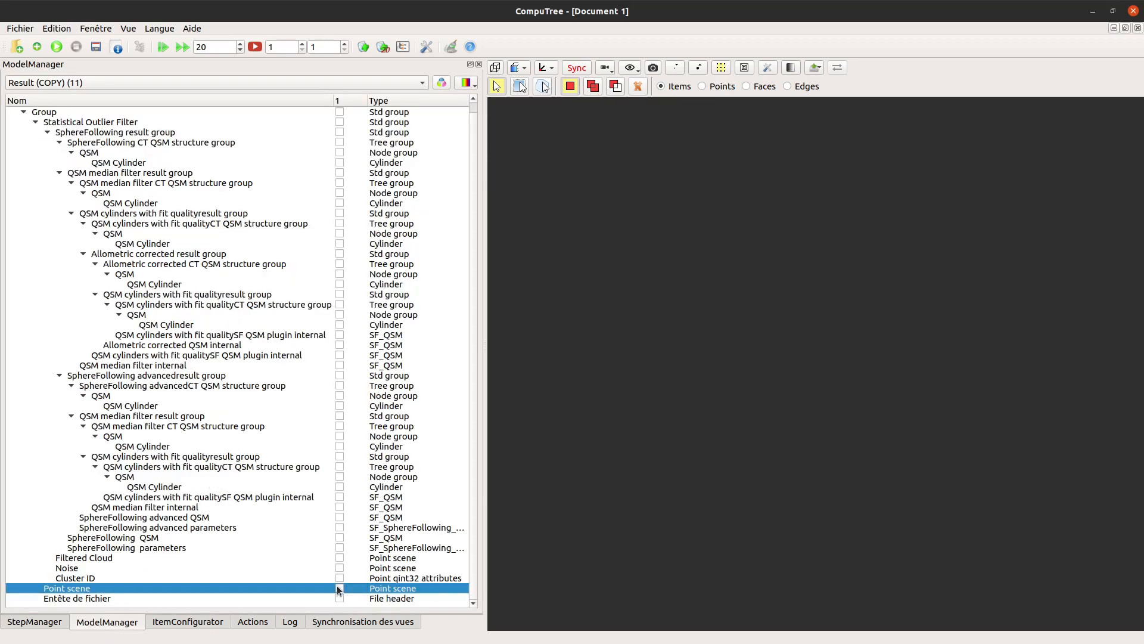
click(339, 487)
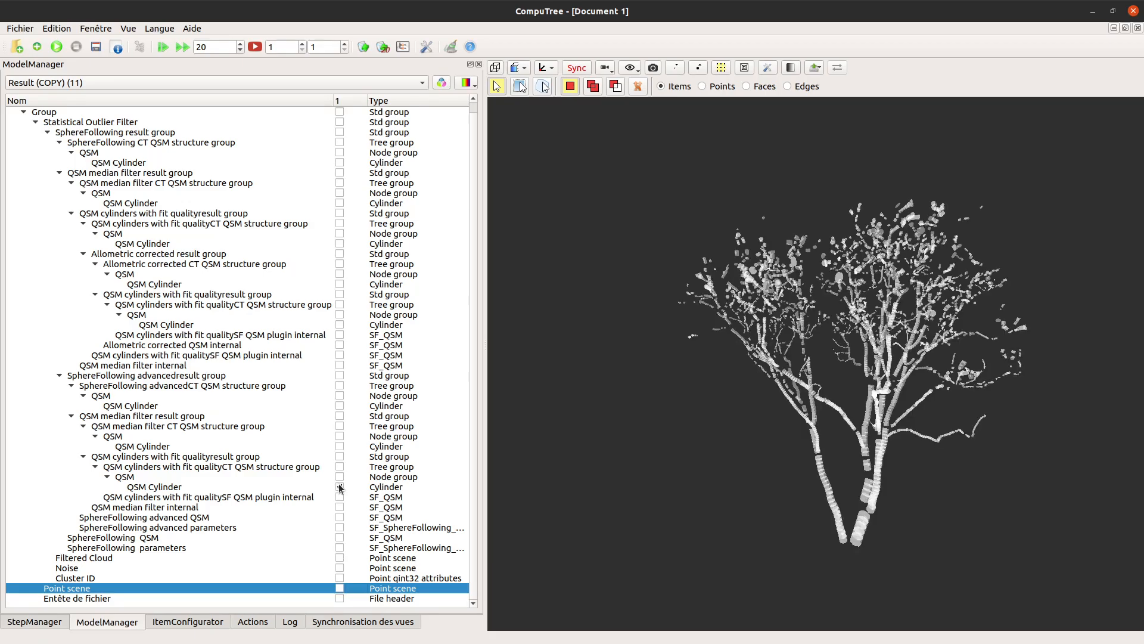
drag(849, 380, 737, 392)
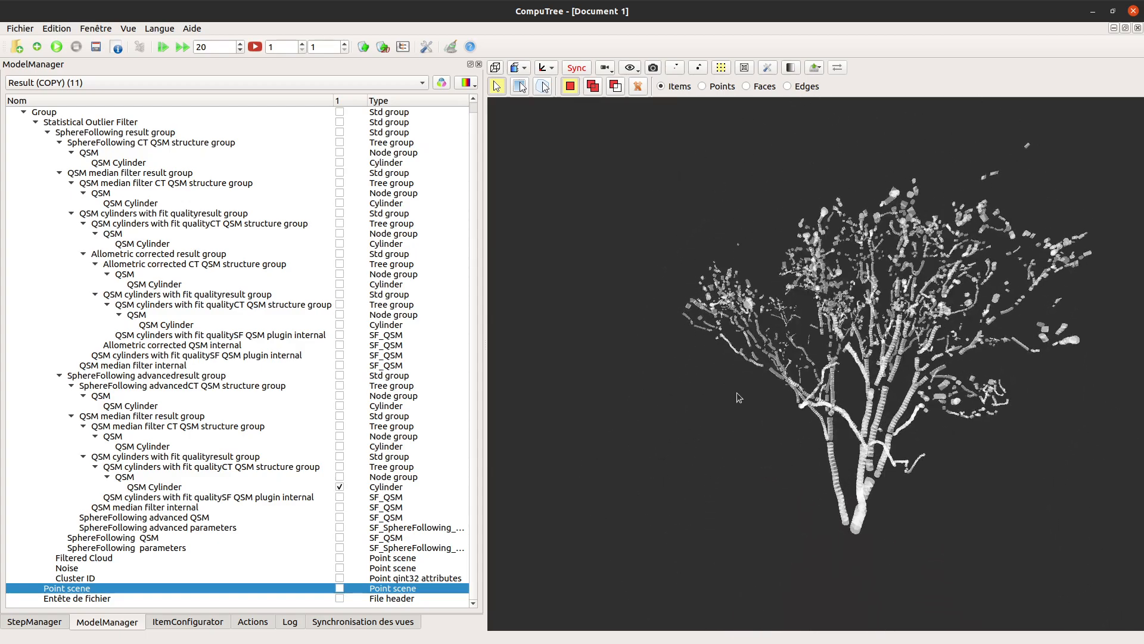
Step: Compare the well-fitted cylinders with the median-filtered QSM cylinders by temporarily displaying both
click(339, 446)
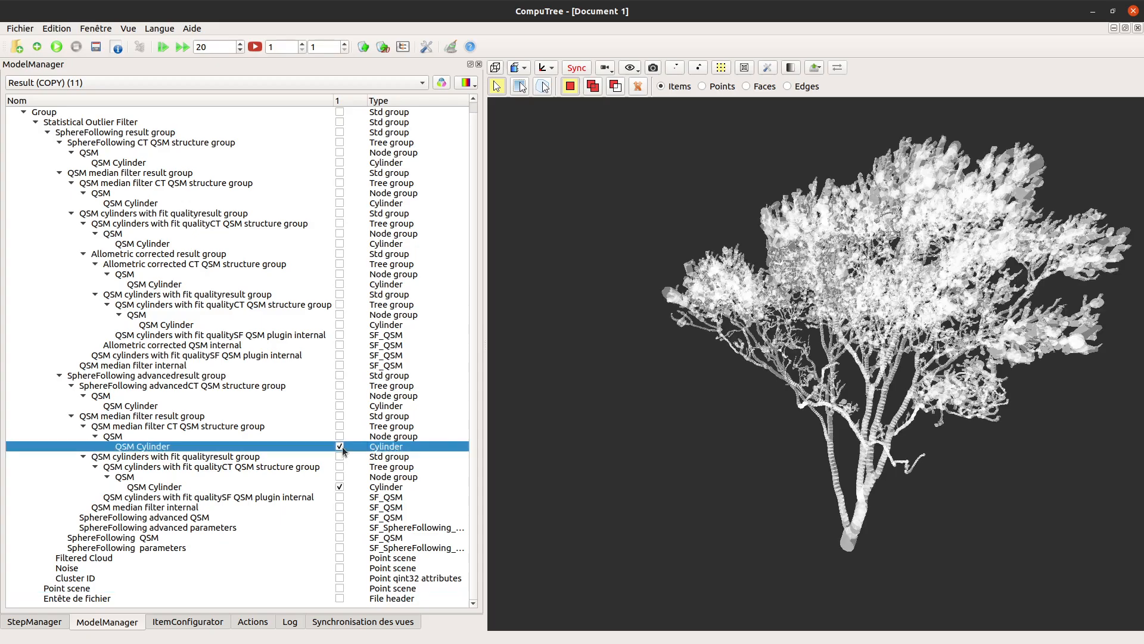
scroll(756, 416, up, 5)
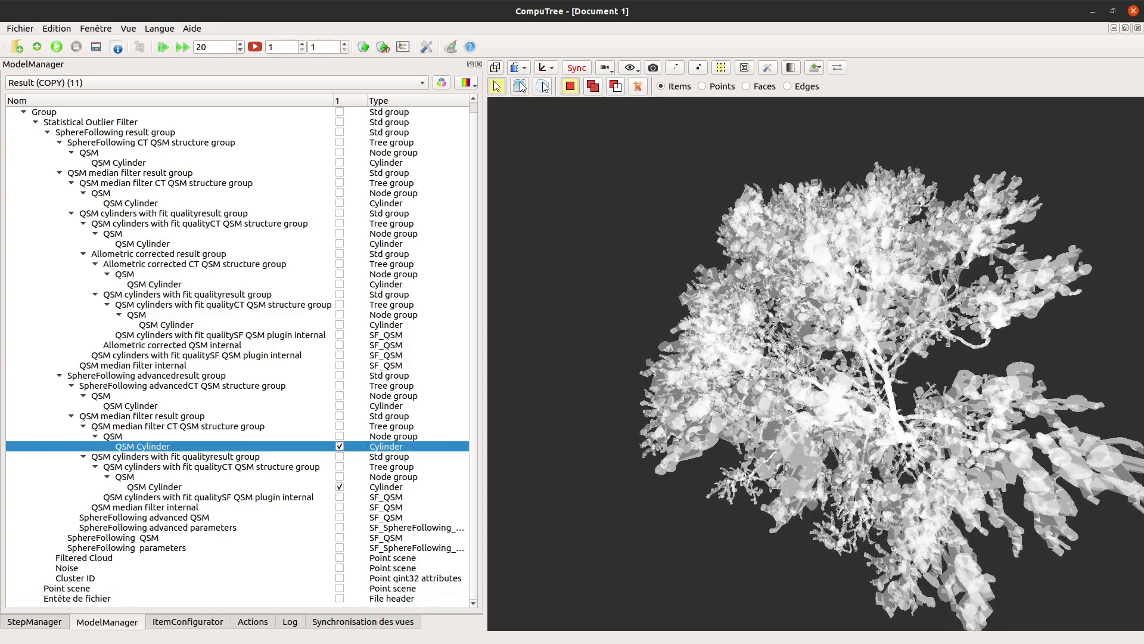
drag(948, 390, 1002, 261)
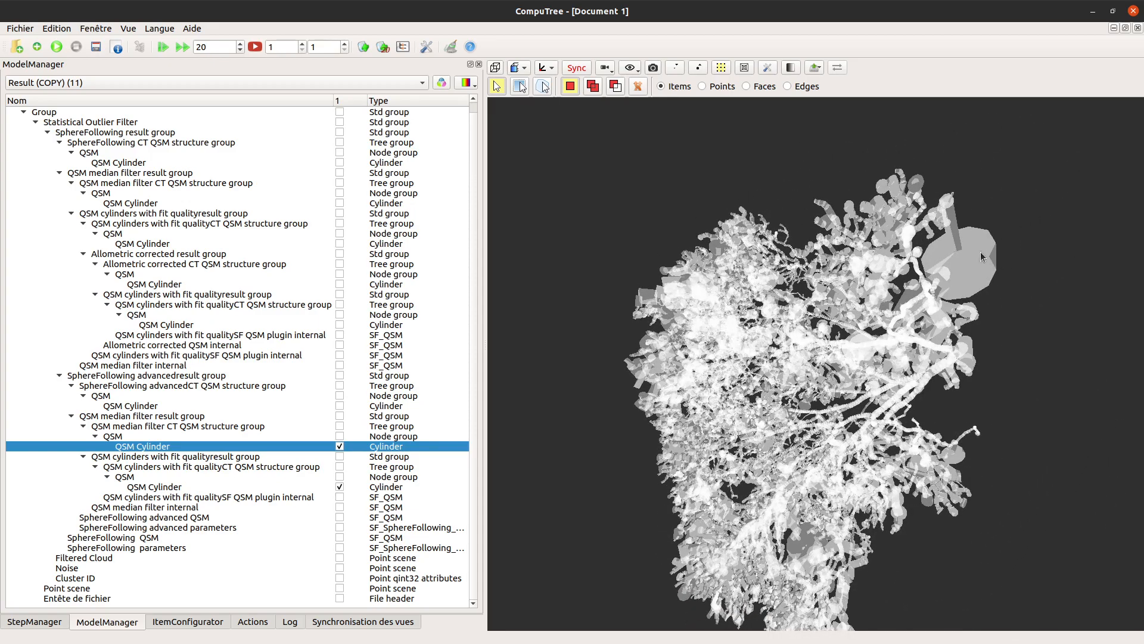
drag(791, 398, 921, 229)
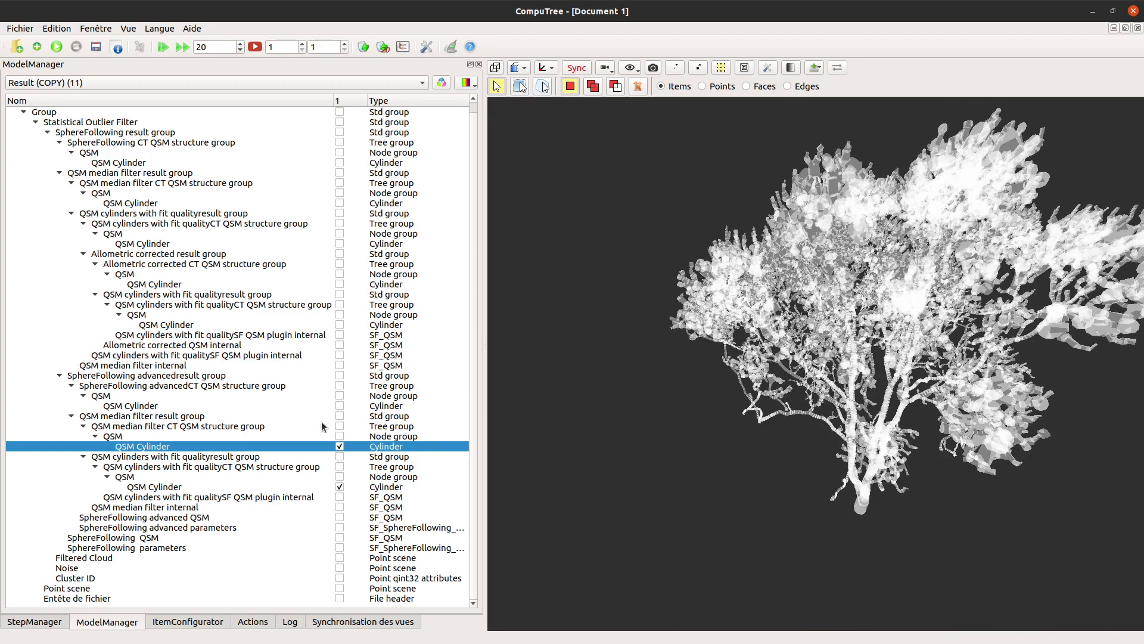
click(340, 446)
drag(606, 416, 771, 461)
Step: Colour the displayed fit-quality QSM cylinders by log fitting error
click(233, 487)
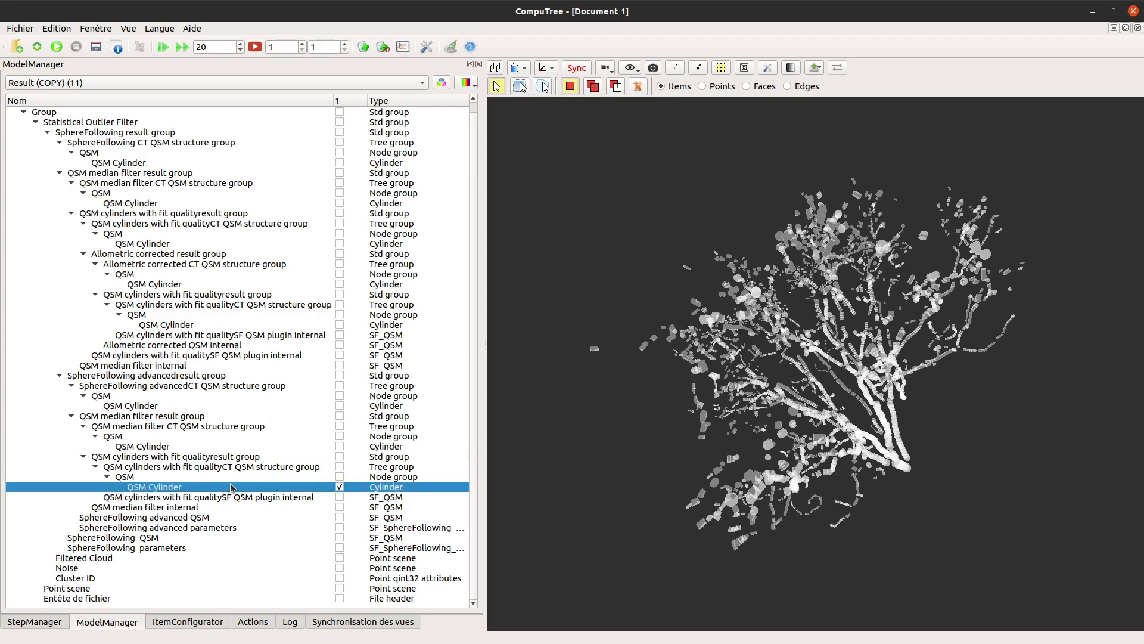
right_click(237, 490)
mouse_move(429, 524)
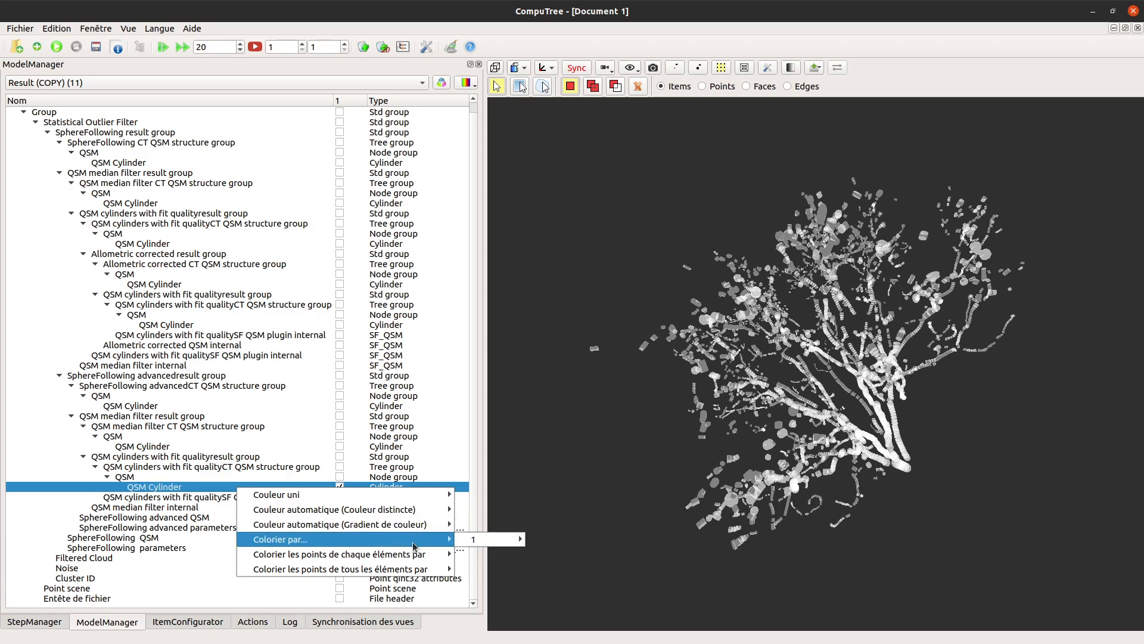
mouse_move(489, 540)
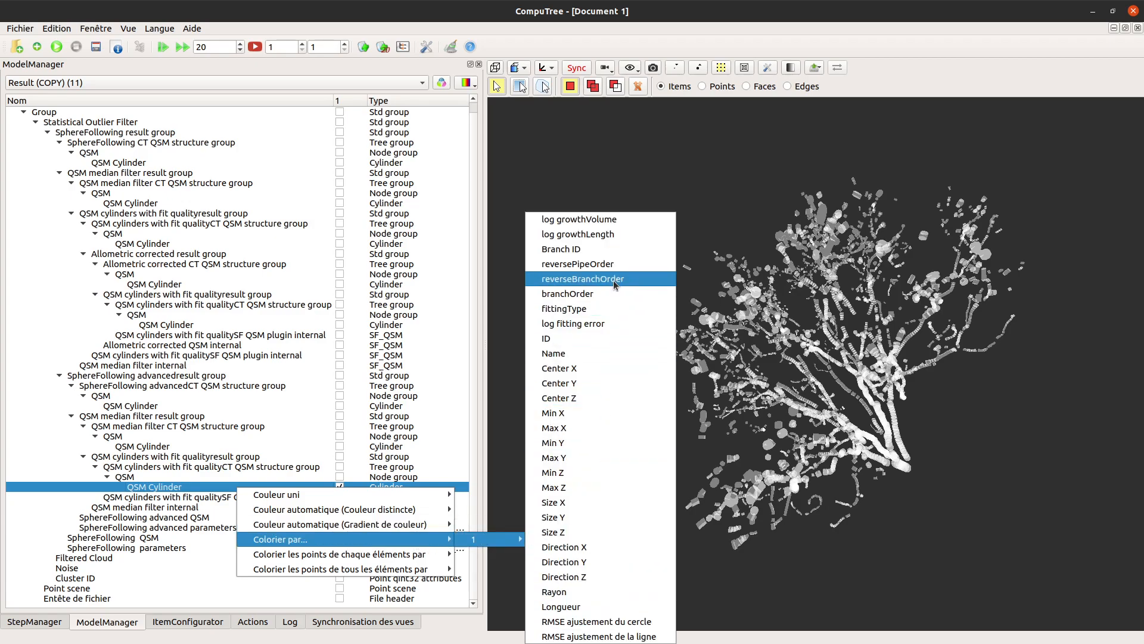
click(606, 322)
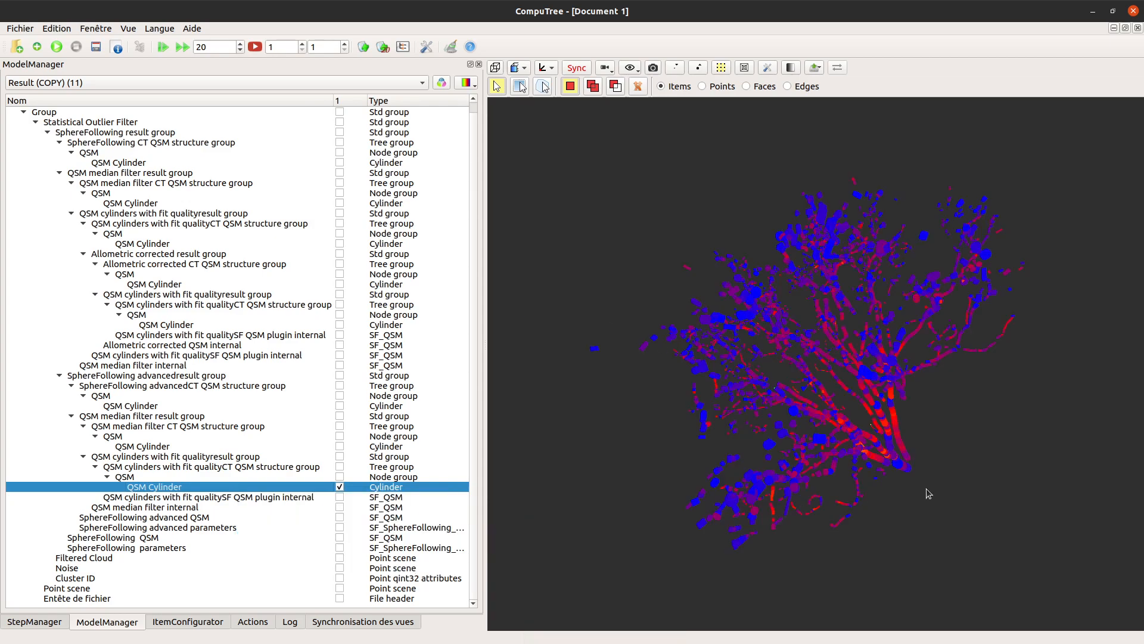
Step: Inspect the fitting-error colours across the stem and branch cylinders and compare them with the available colour gradients
drag(790, 502, 505, 279)
click(467, 82)
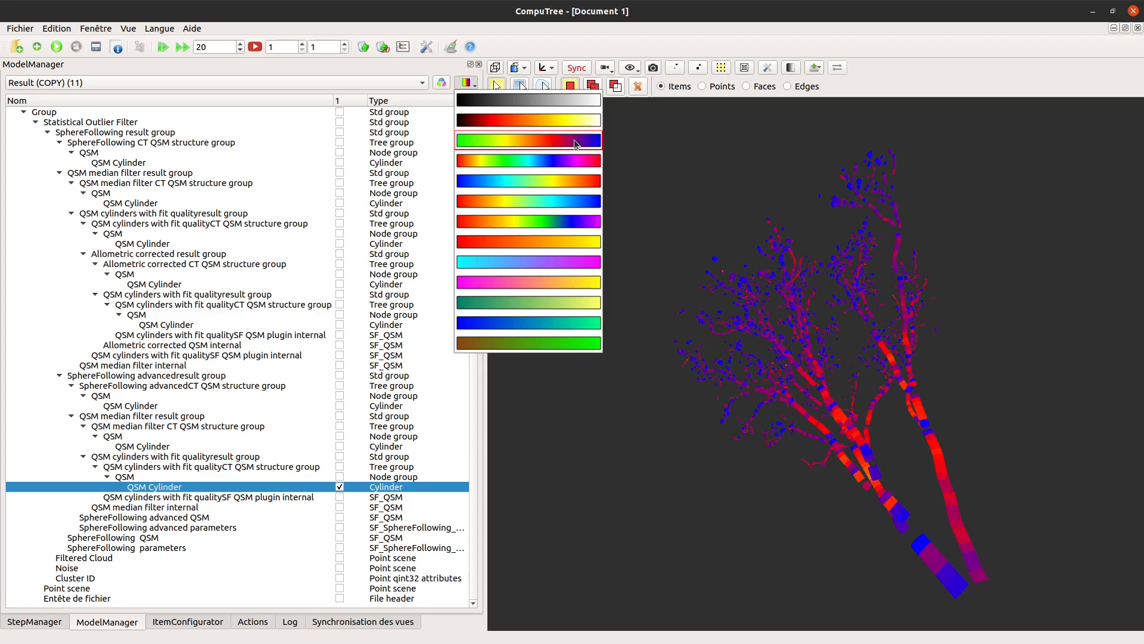
click(937, 303)
drag(937, 303, 731, 577)
scroll(745, 417, up, 3)
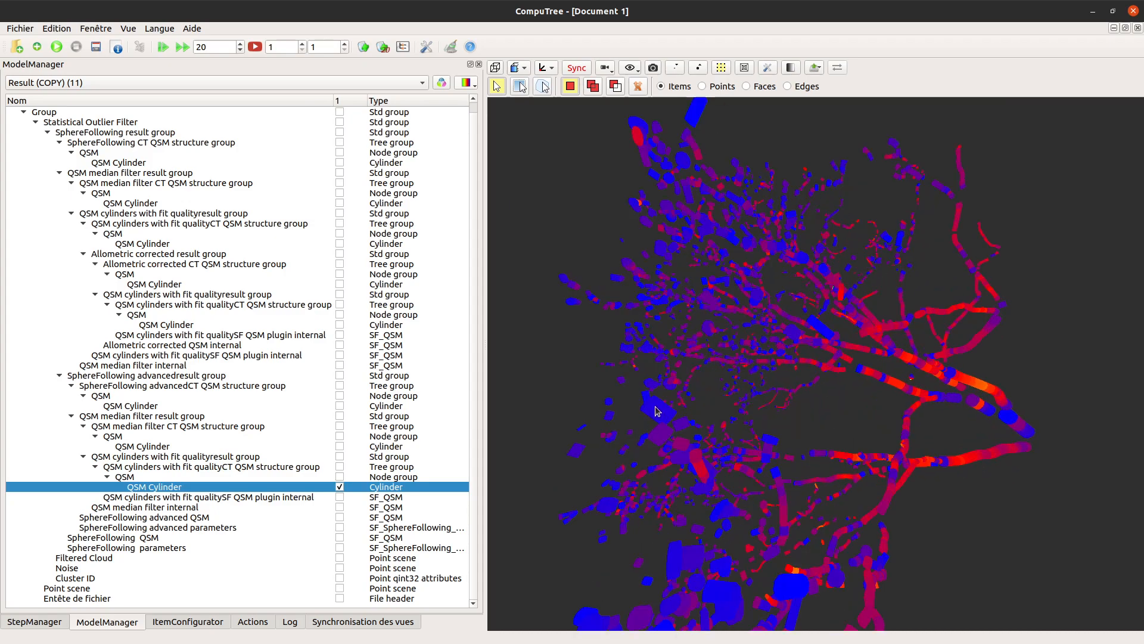
drag(792, 419, 823, 374)
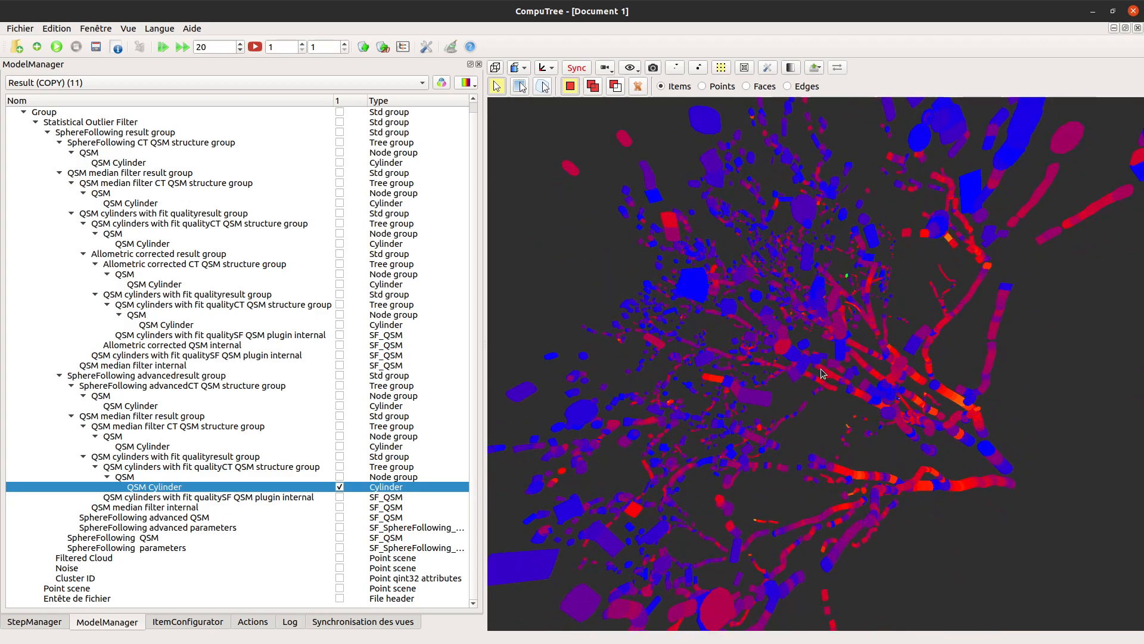
Step: Set step 11's minimumReverseBranchOrder to 5 and percentageFitQuality to 0.4, and rerun the step
click(49, 623)
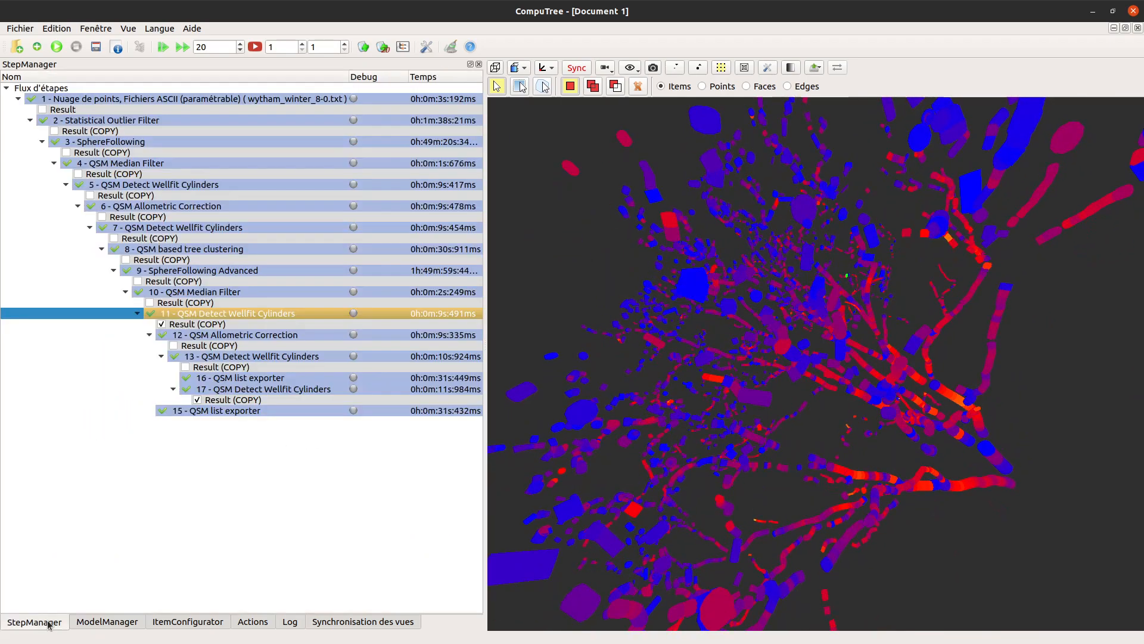
right_click(262, 316)
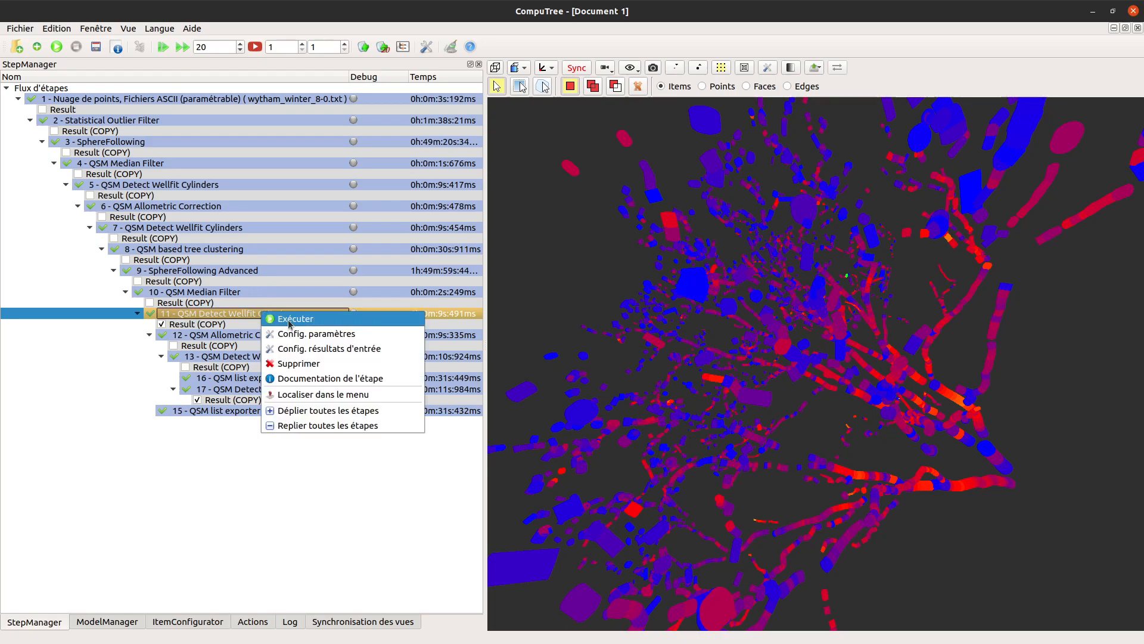
click(329, 335)
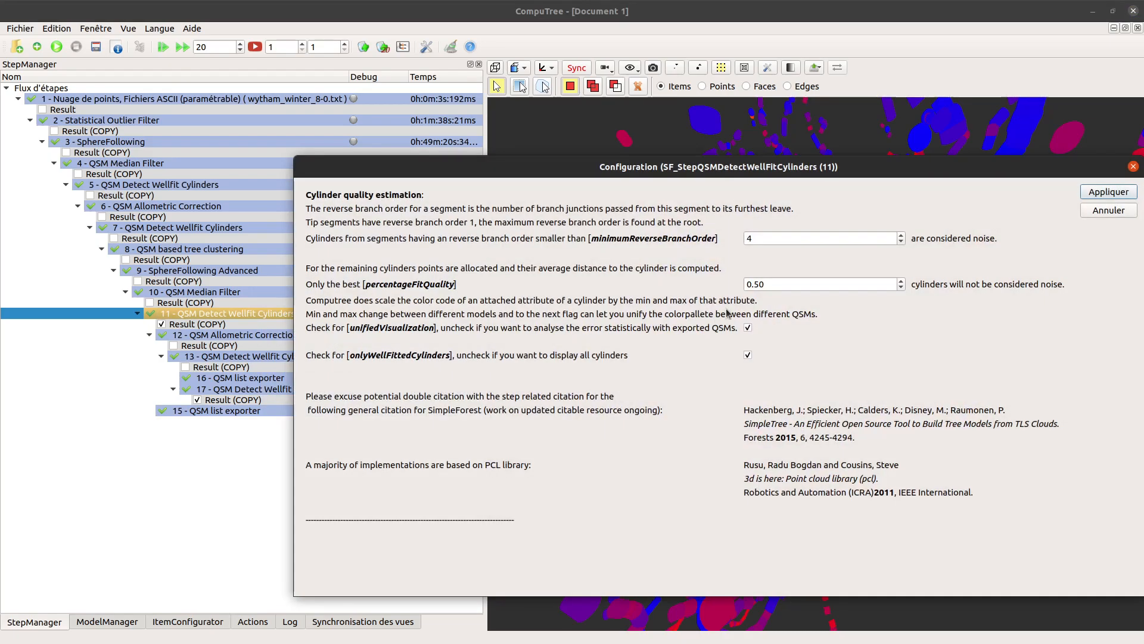
click(902, 235)
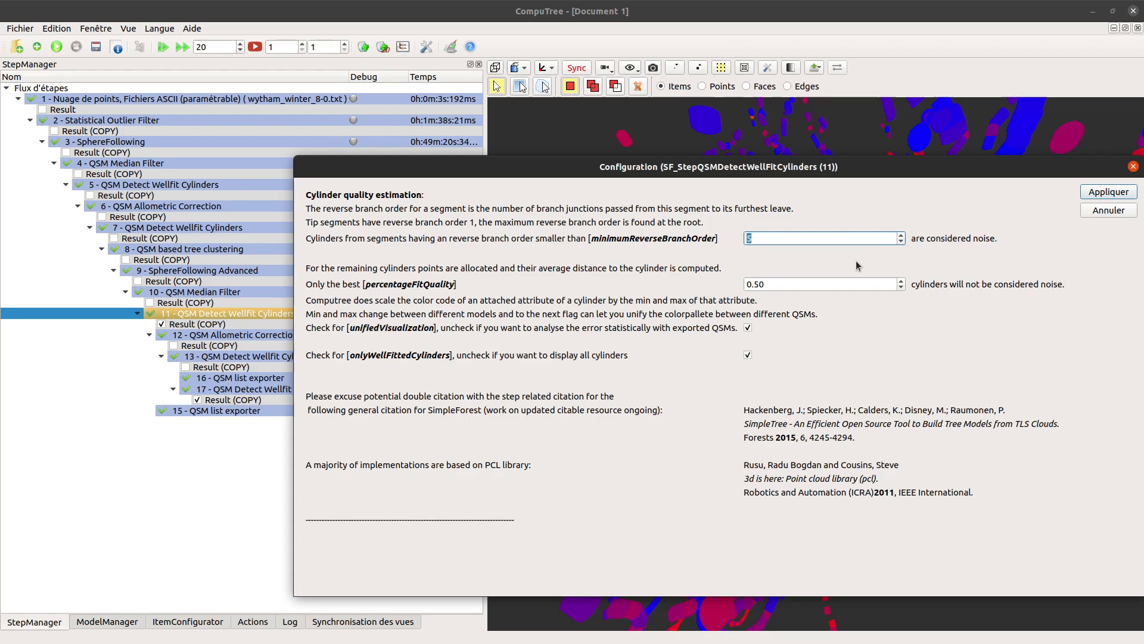
click(803, 276)
drag(755, 282, 759, 282)
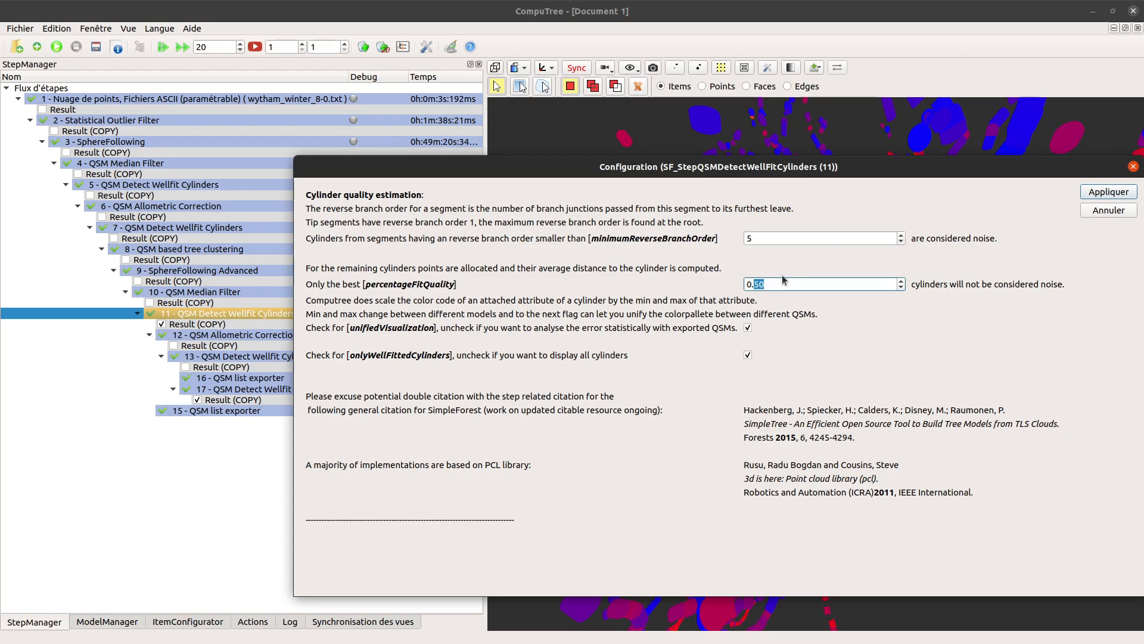
text(4)
click(1109, 192)
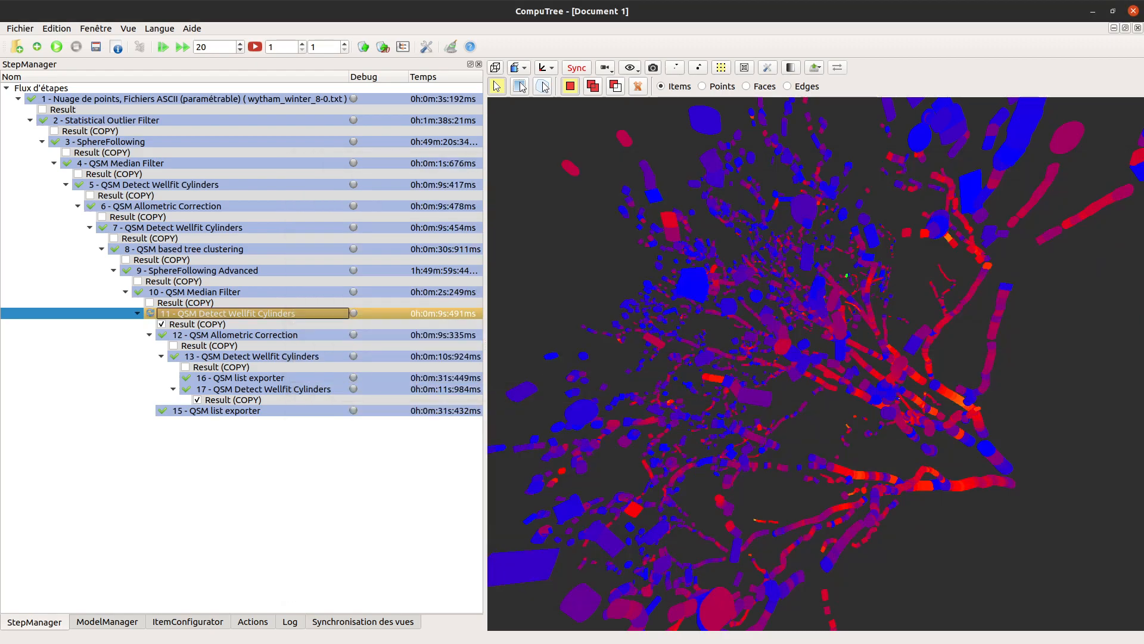
click(61, 48)
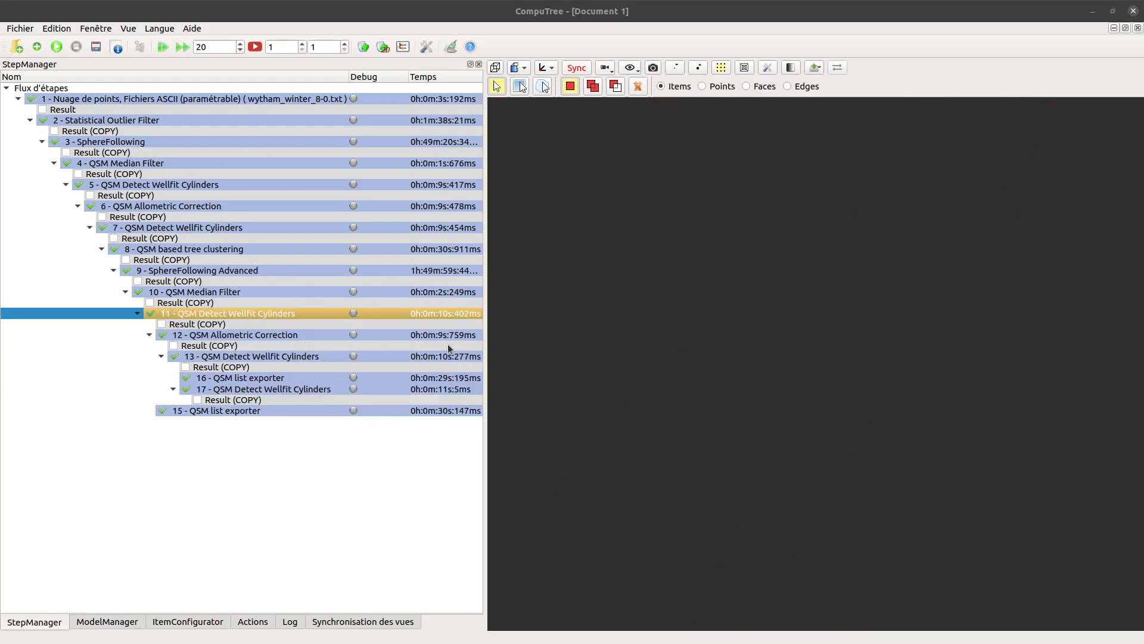
Step: Display the fit-quality QSM cylinders from step 11's result and view the tree from different sides
click(108, 621)
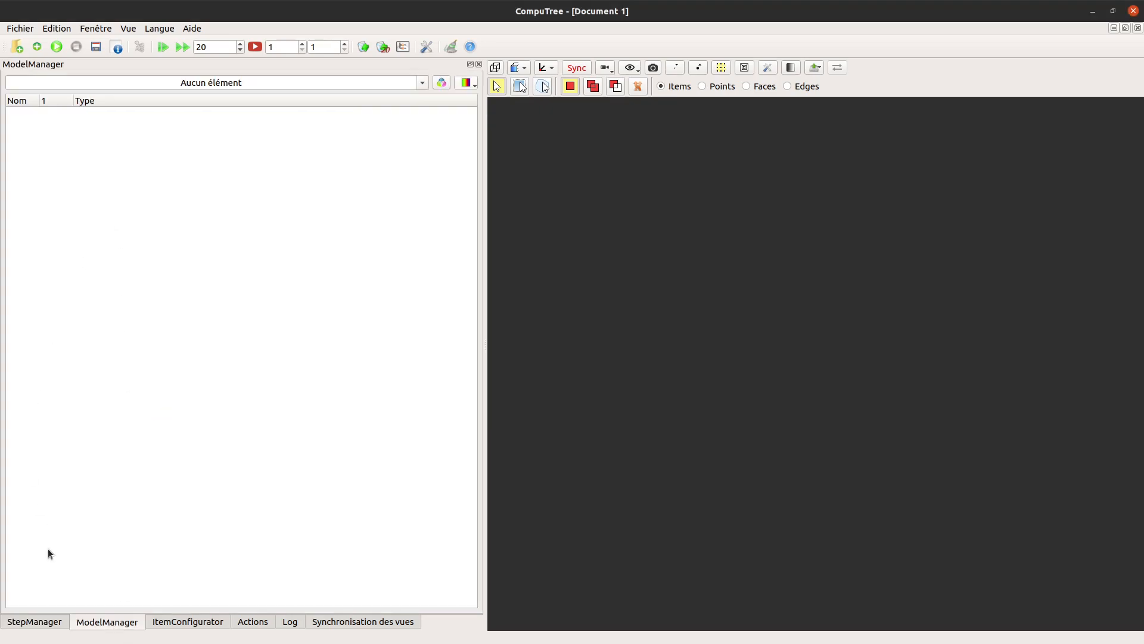
click(41, 620)
click(161, 324)
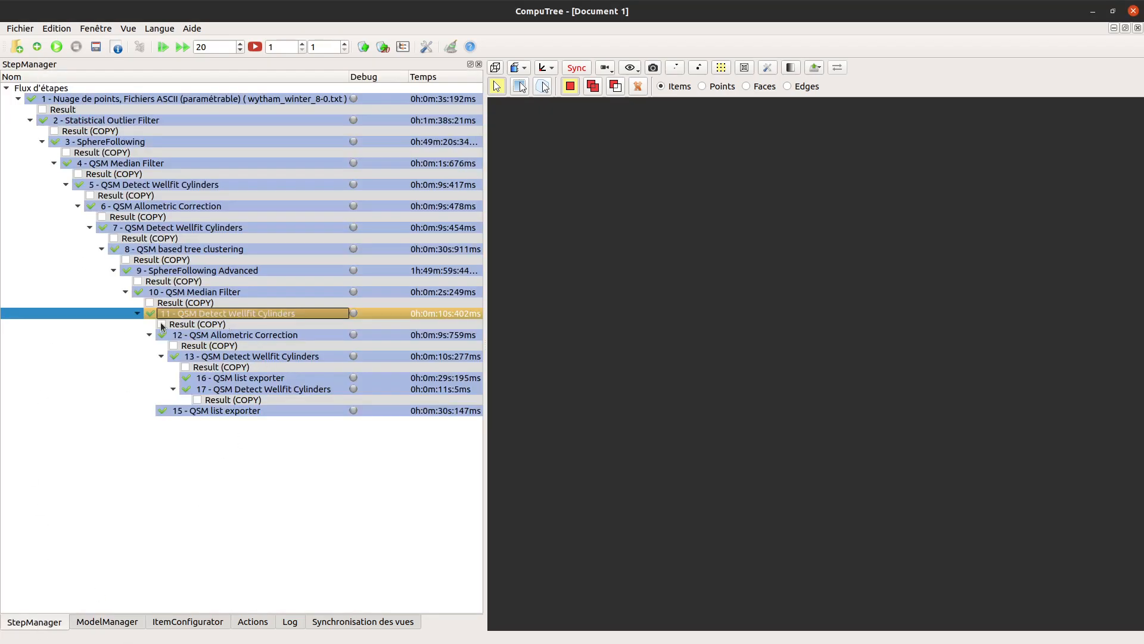
click(106, 622)
scroll(320, 436, down, 1)
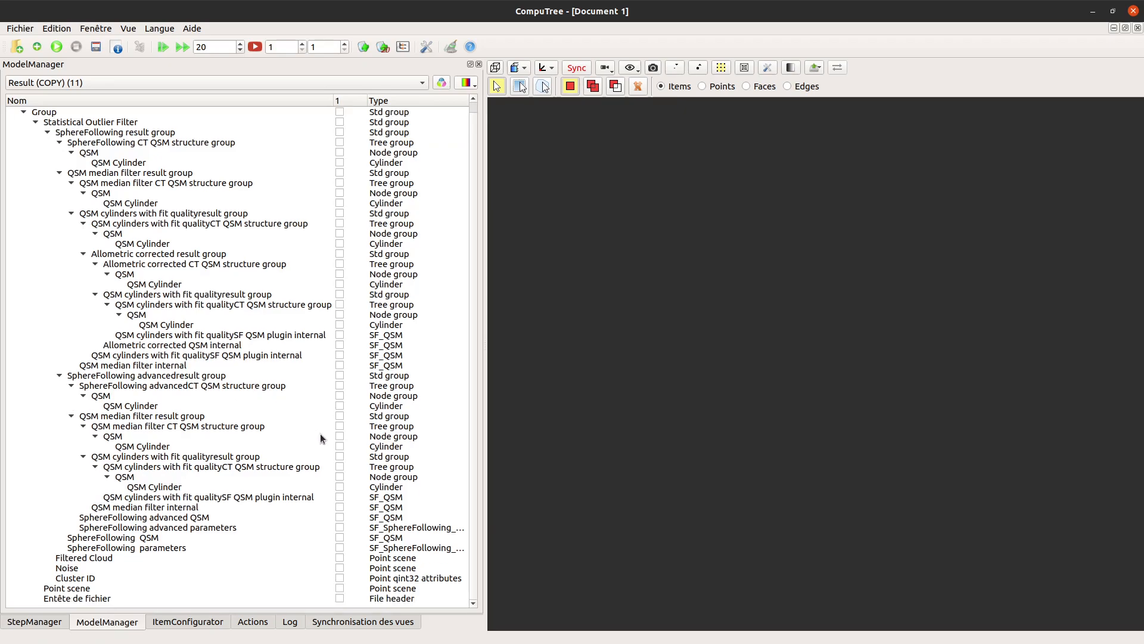
click(335, 489)
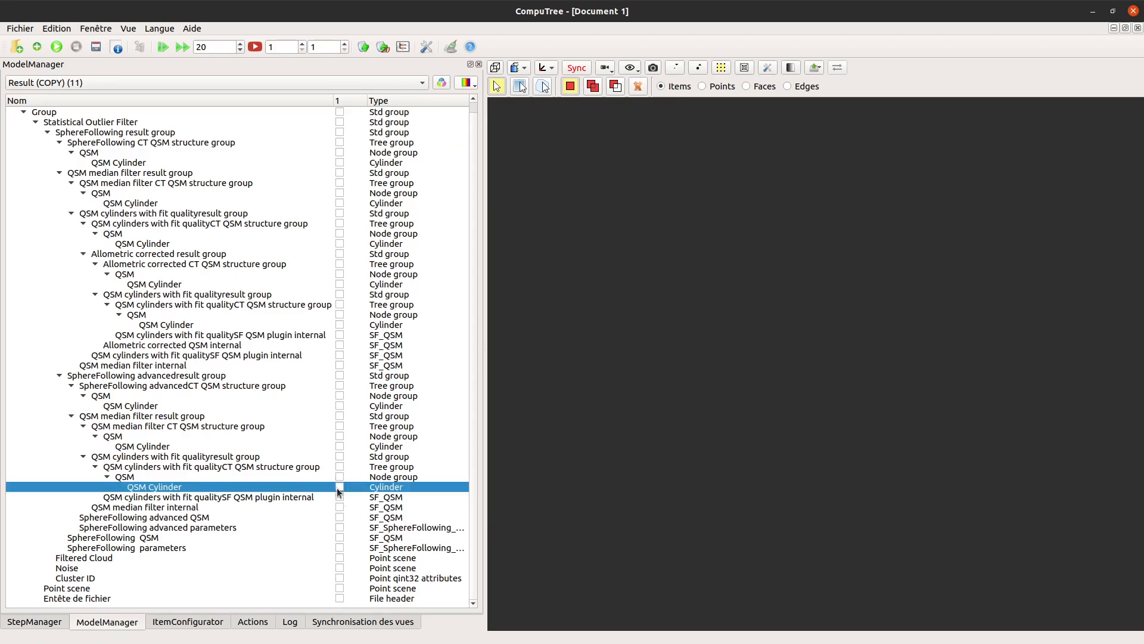
drag(882, 495, 921, 380)
drag(958, 177, 951, 222)
drag(934, 276, 820, 332)
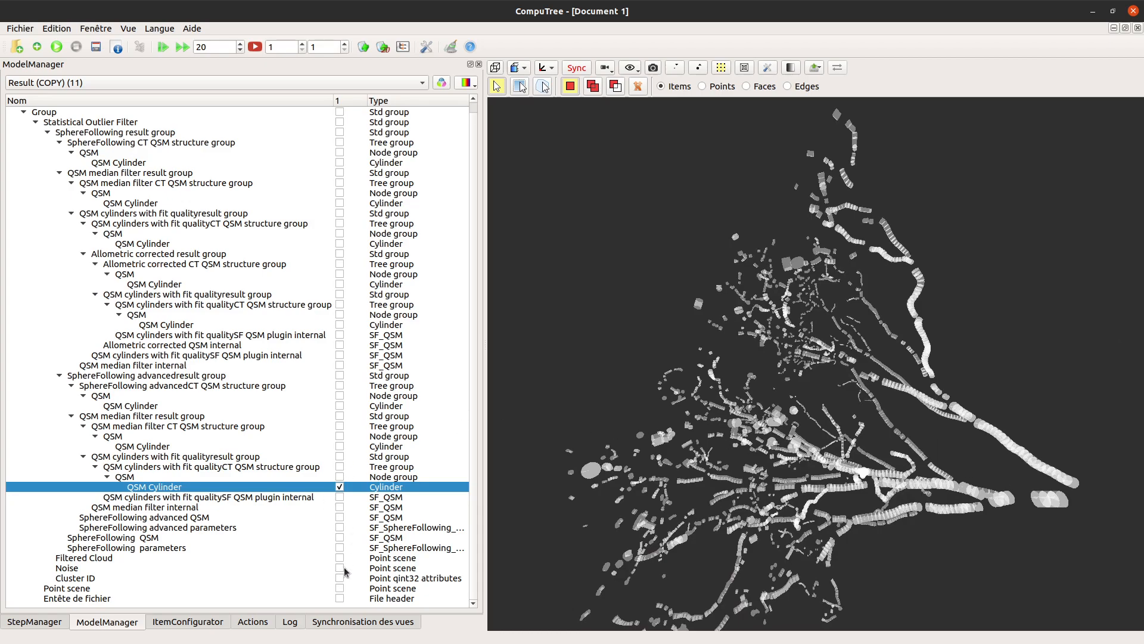
Step: Temporarily overlay the original point scene to compare it with the displayed well-fitted cylinders up close
click(343, 587)
click(340, 588)
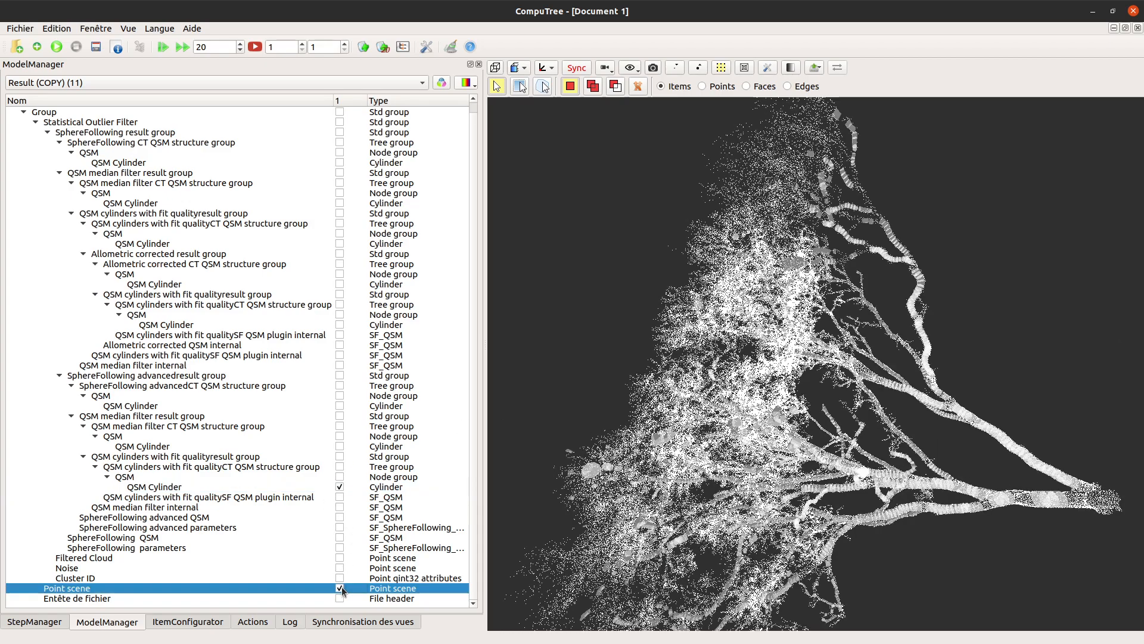
scroll(737, 459, up, 6)
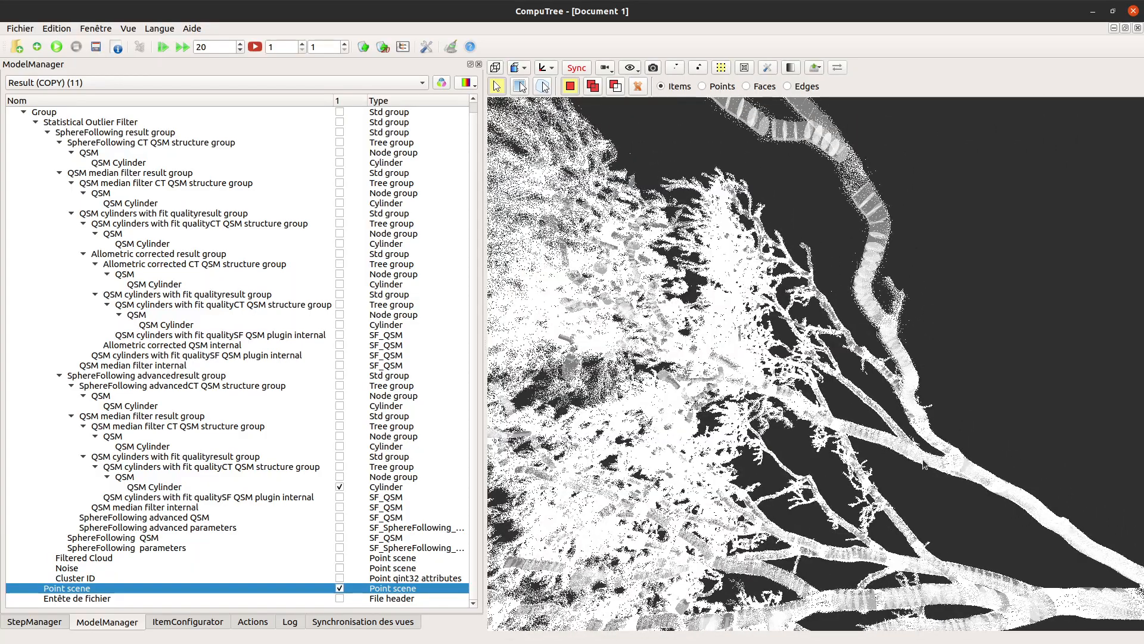
scroll(922, 459, up, 2)
scroll(923, 459, down, 4)
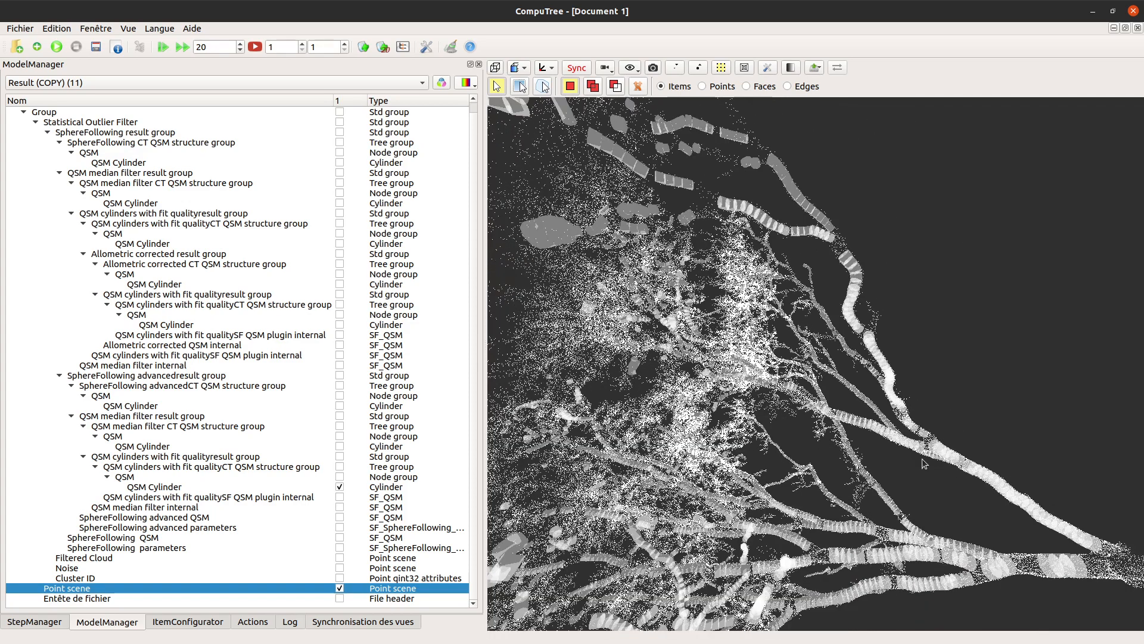
scroll(922, 462, down, 1)
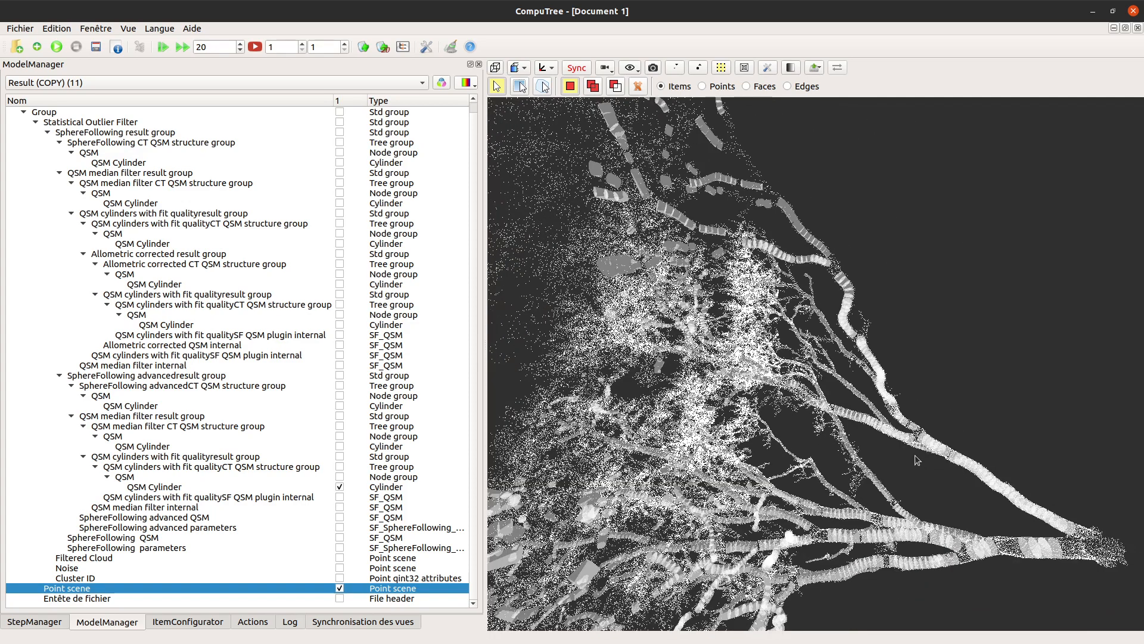
click(340, 588)
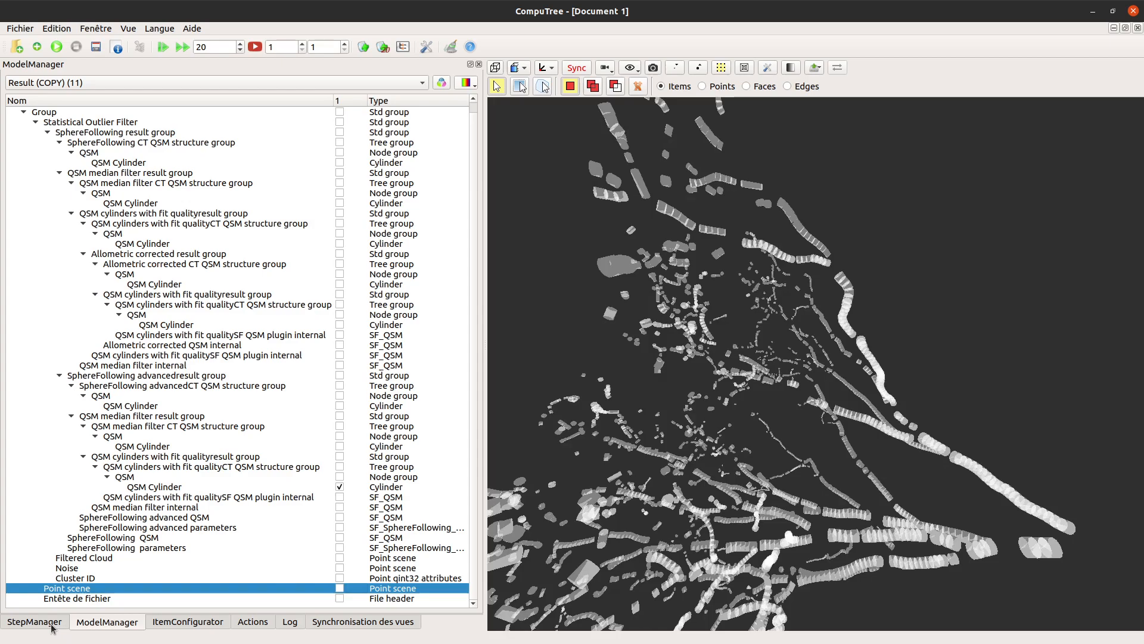
Step: Review which QSM from step 11's result serves as input to step 12, QSM Allometric Correction
click(34, 621)
click(242, 336)
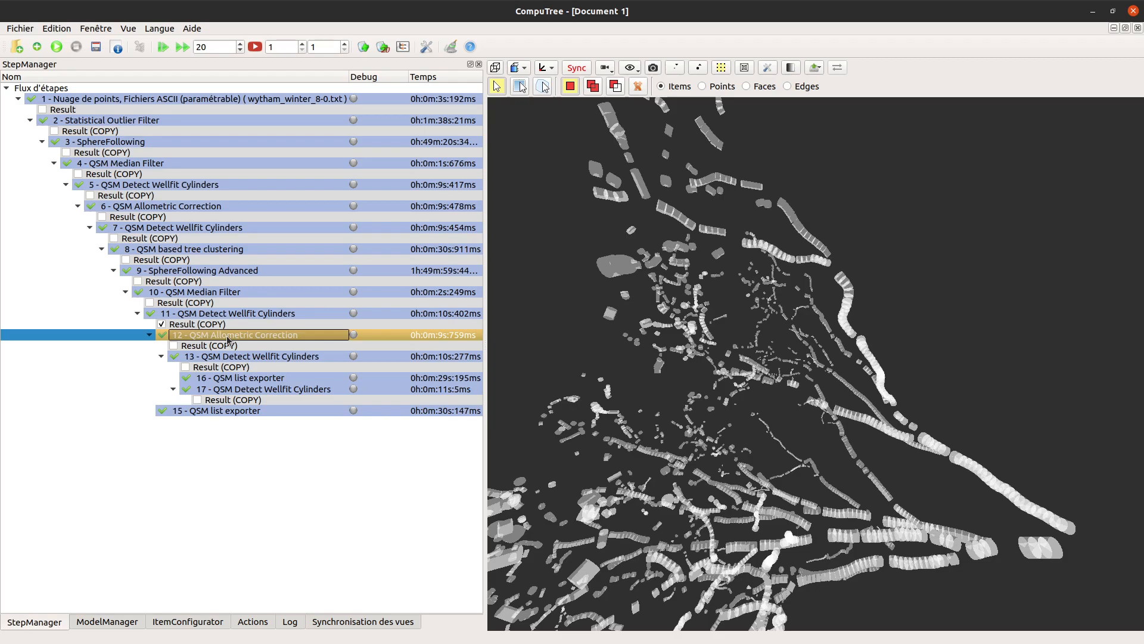
right_click(227, 338)
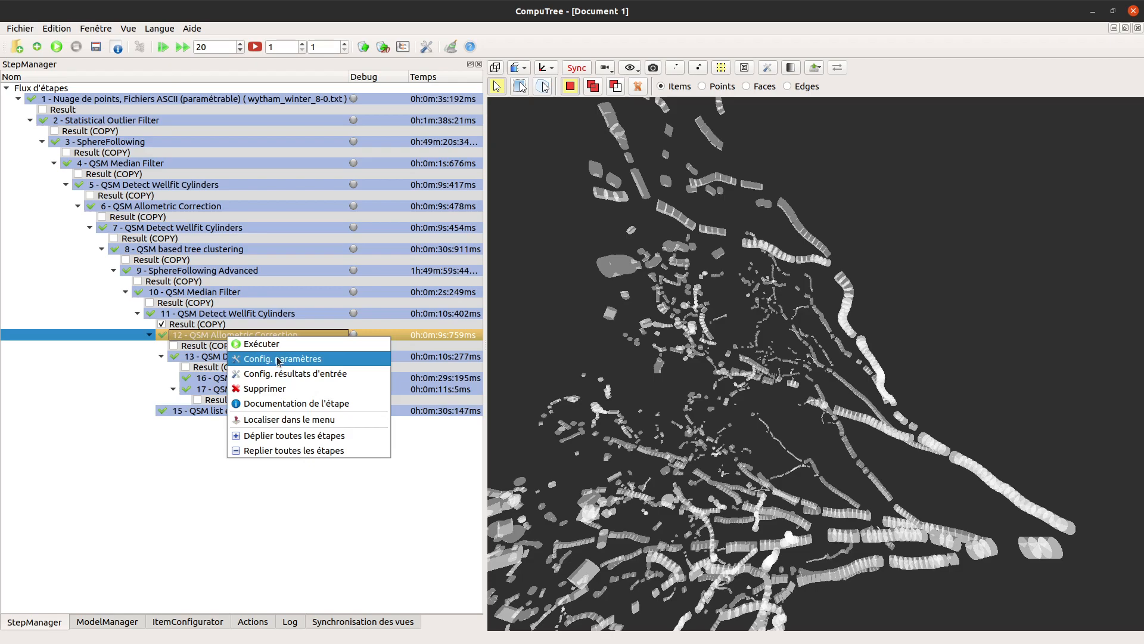
click(316, 376)
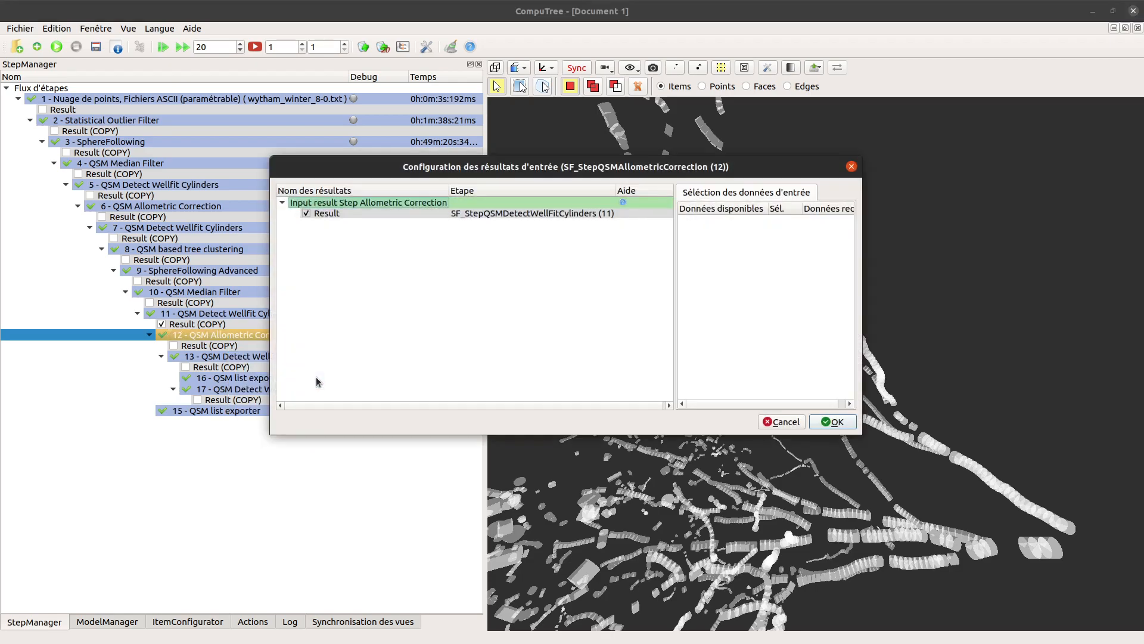
click(414, 213)
scroll(943, 331, down, 1)
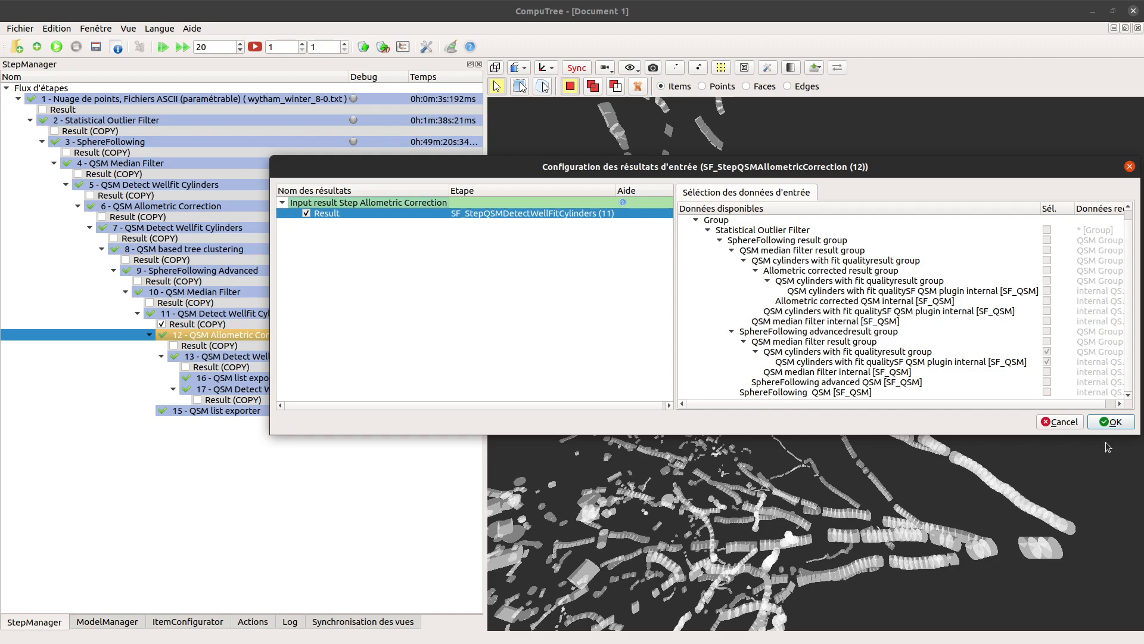
click(910, 362)
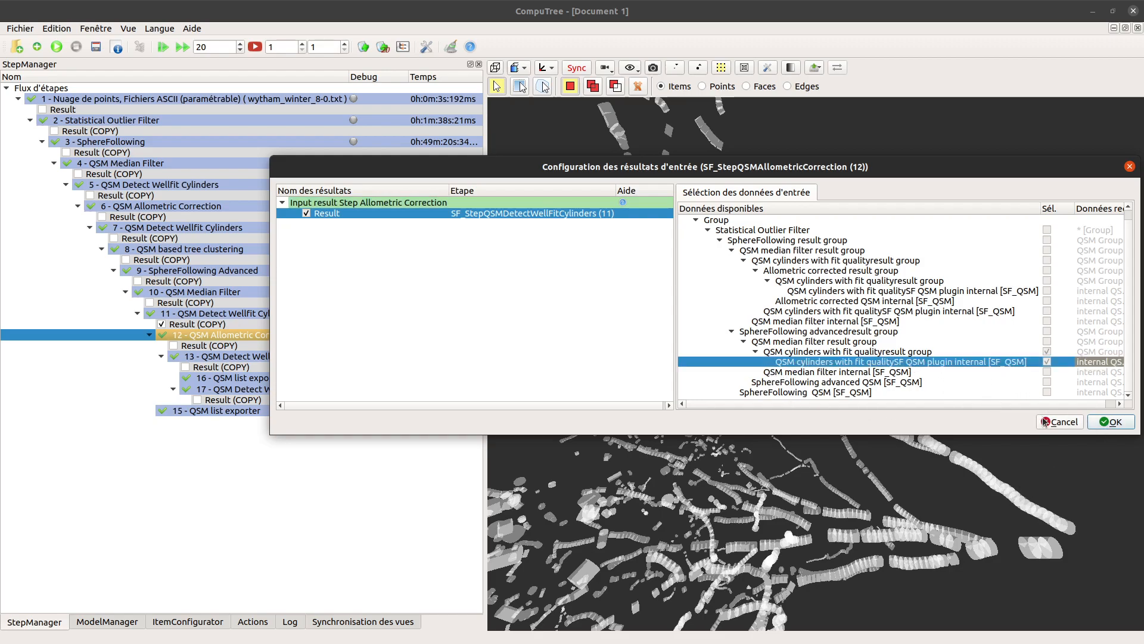
click(1112, 423)
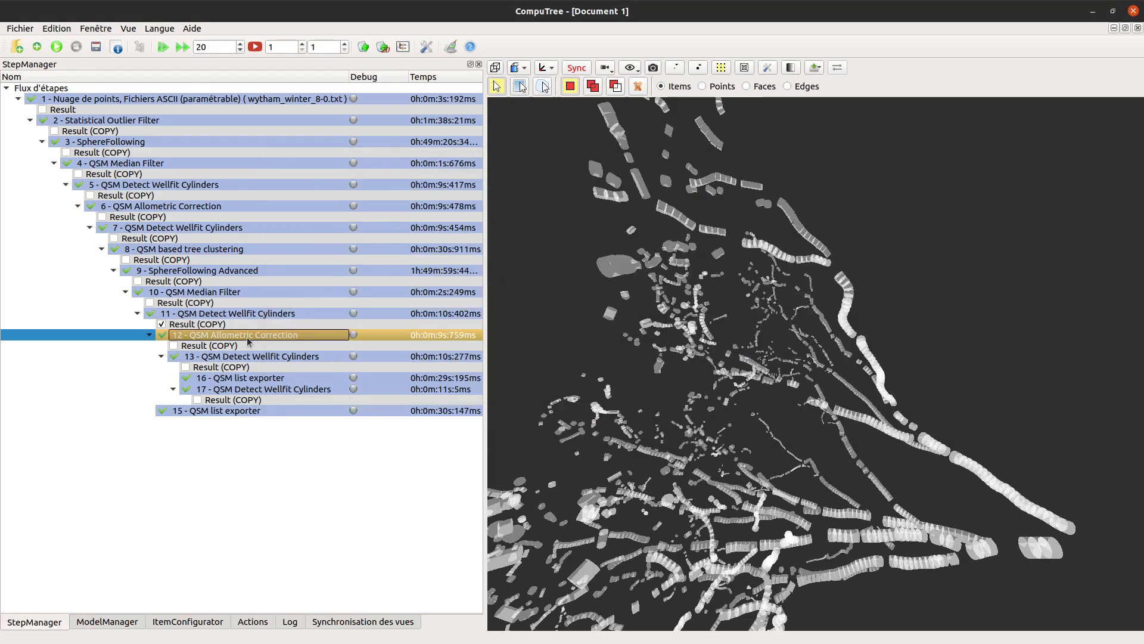
Step: Review the growth parameter, correction range and citations in step 12's allometric correction parameters
right_click(249, 341)
click(301, 358)
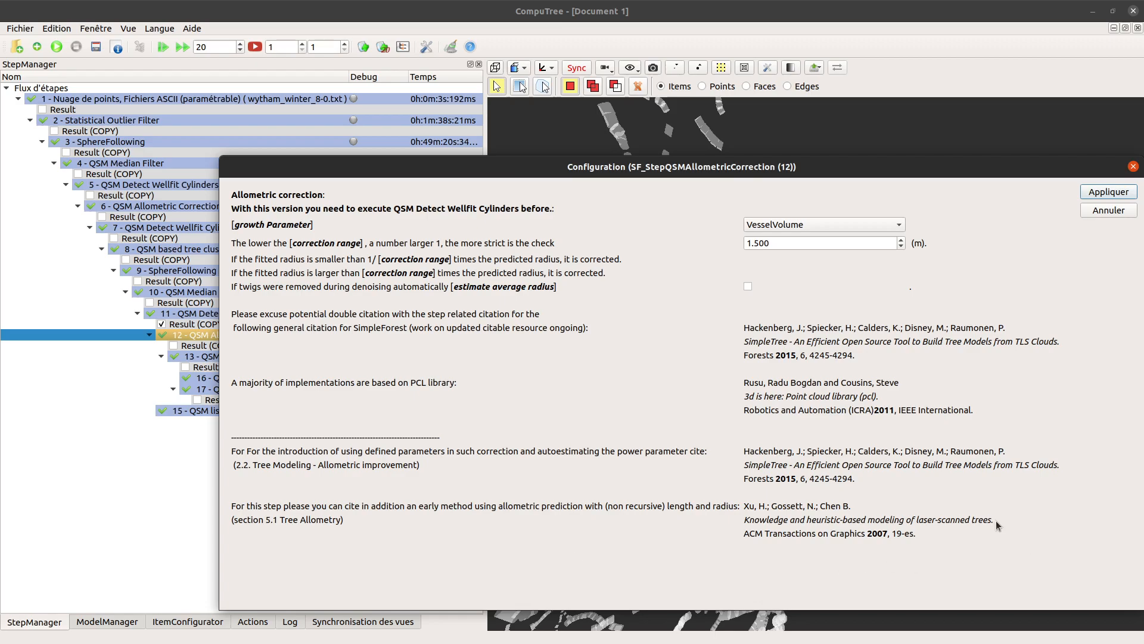
click(1133, 166)
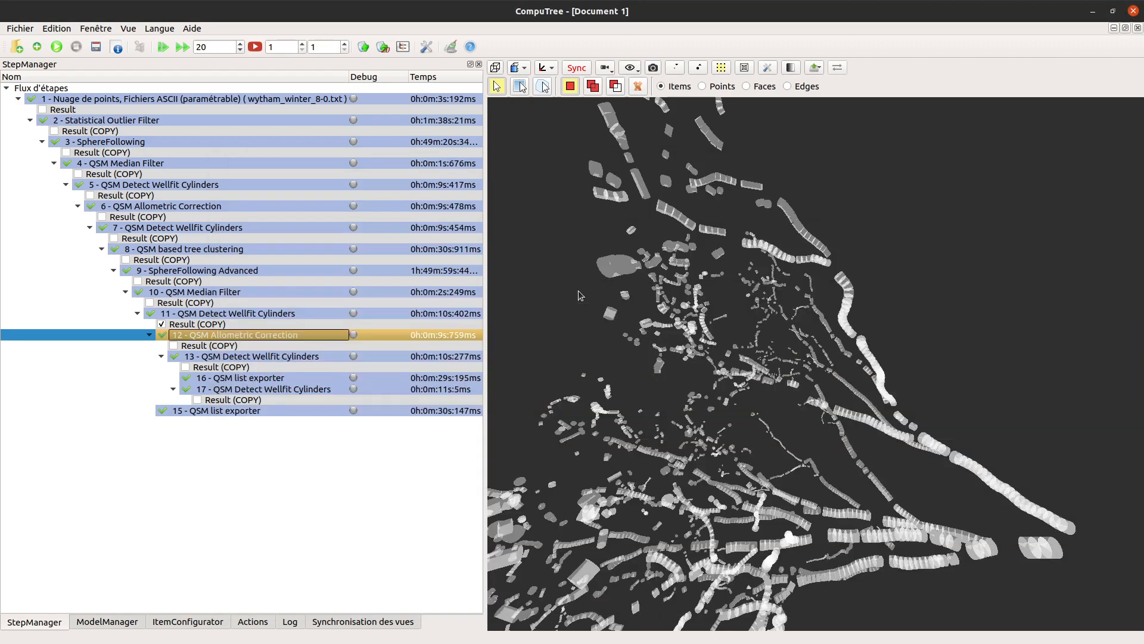
Step: Display step 12's allometric corrected QSM cylinders instead of the fit-quality cylinders and inspect the whole tree
drag(716, 417, 901, 260)
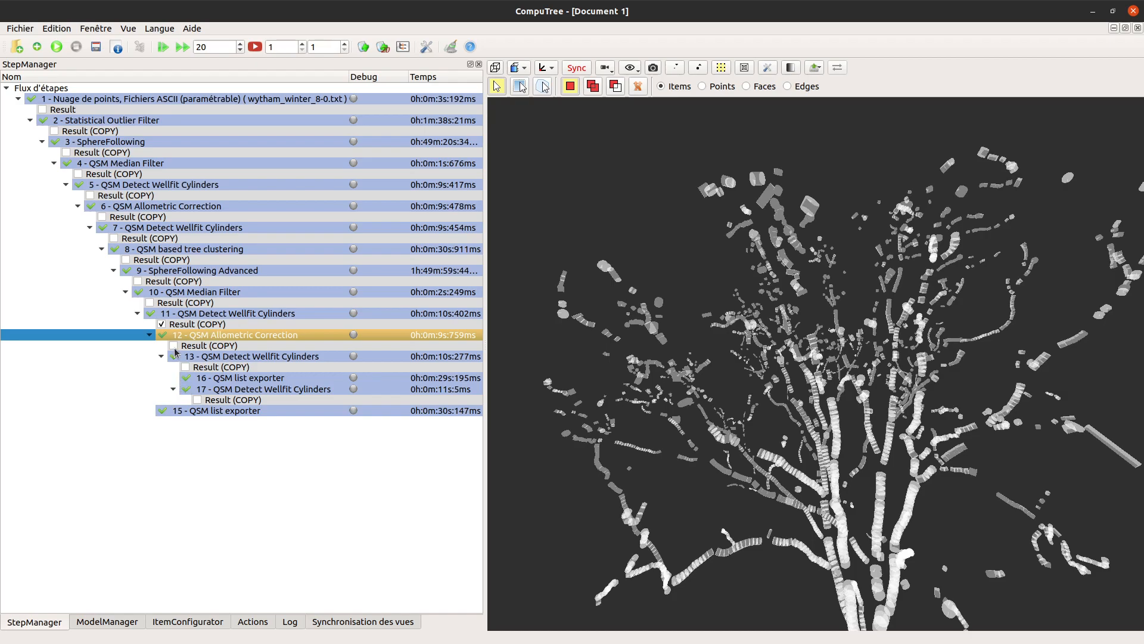
click(129, 626)
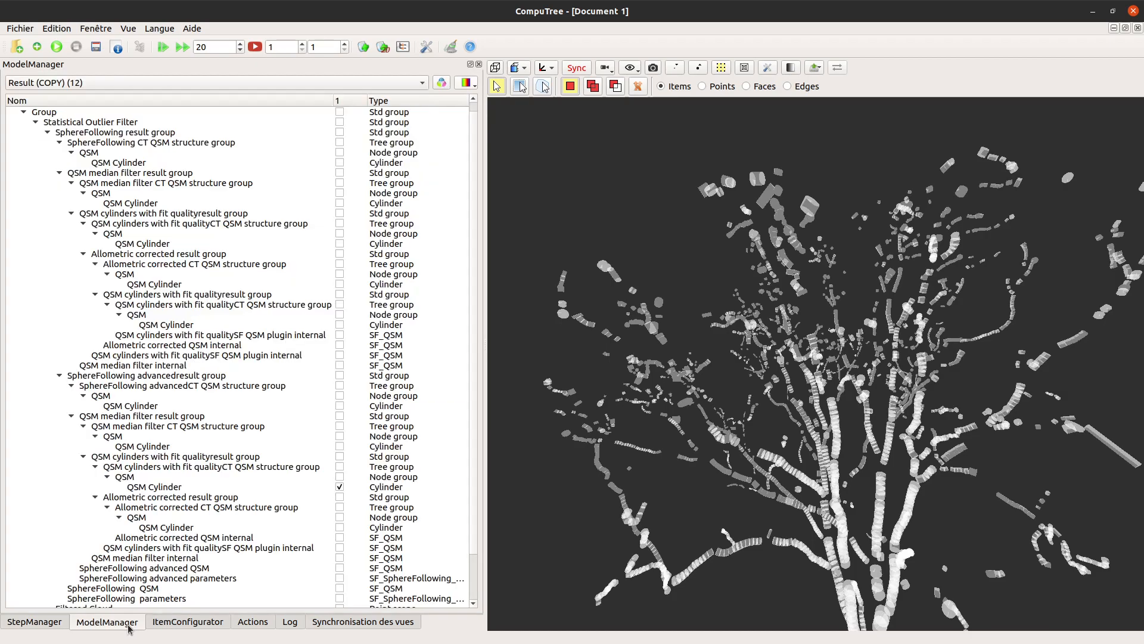
scroll(298, 472, down, 2)
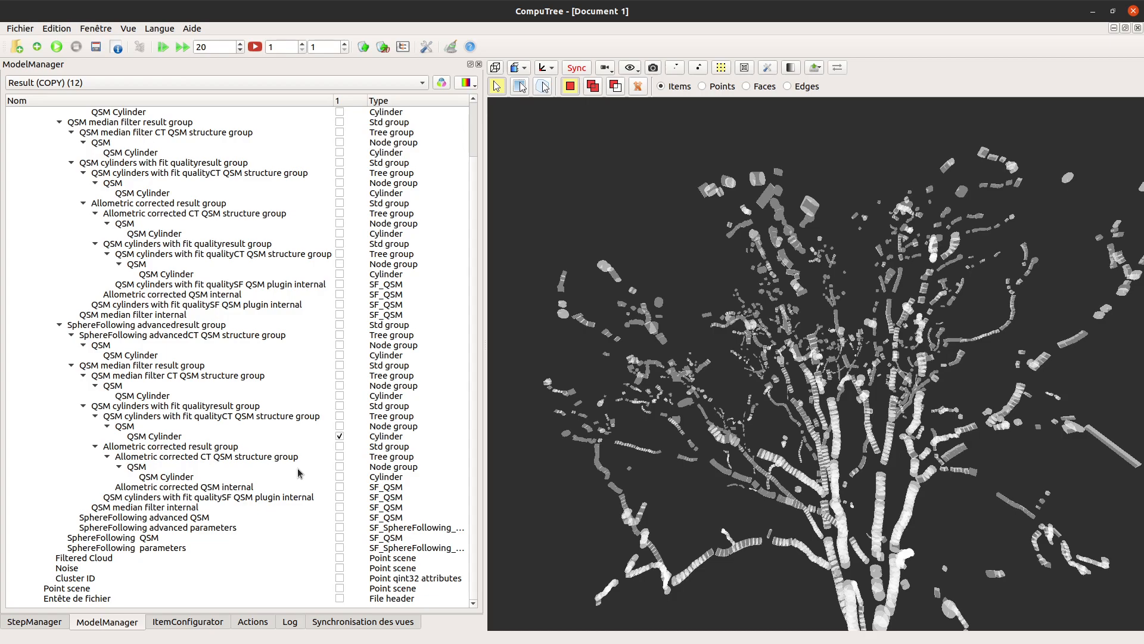
click(340, 477)
click(339, 435)
scroll(739, 467, up, 10)
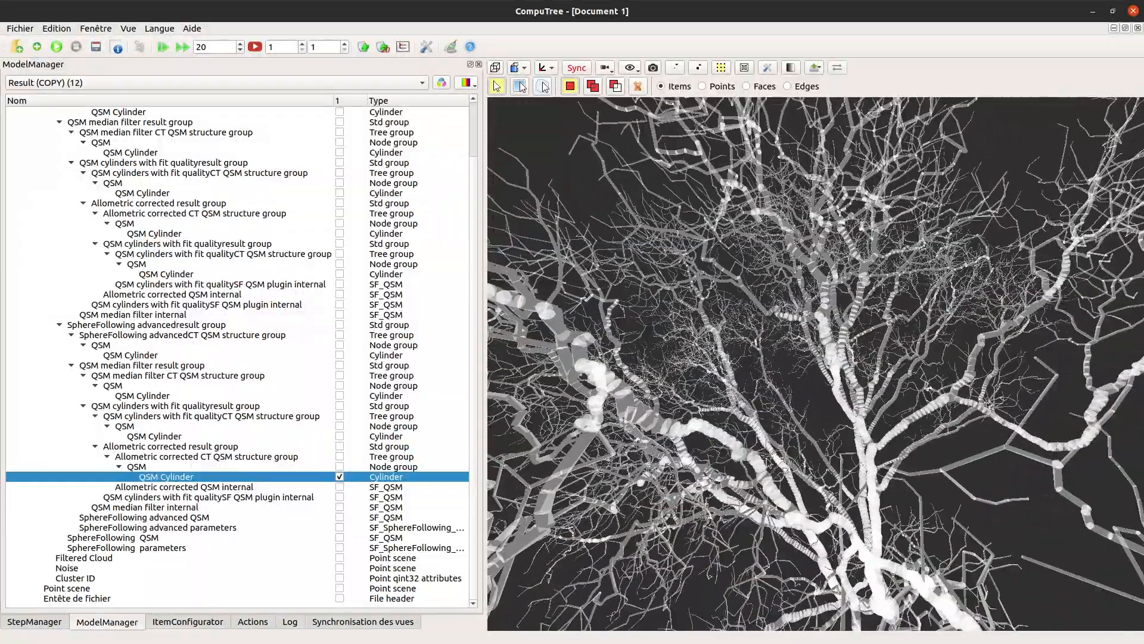
scroll(819, 400, down, 5)
drag(834, 527, 768, 407)
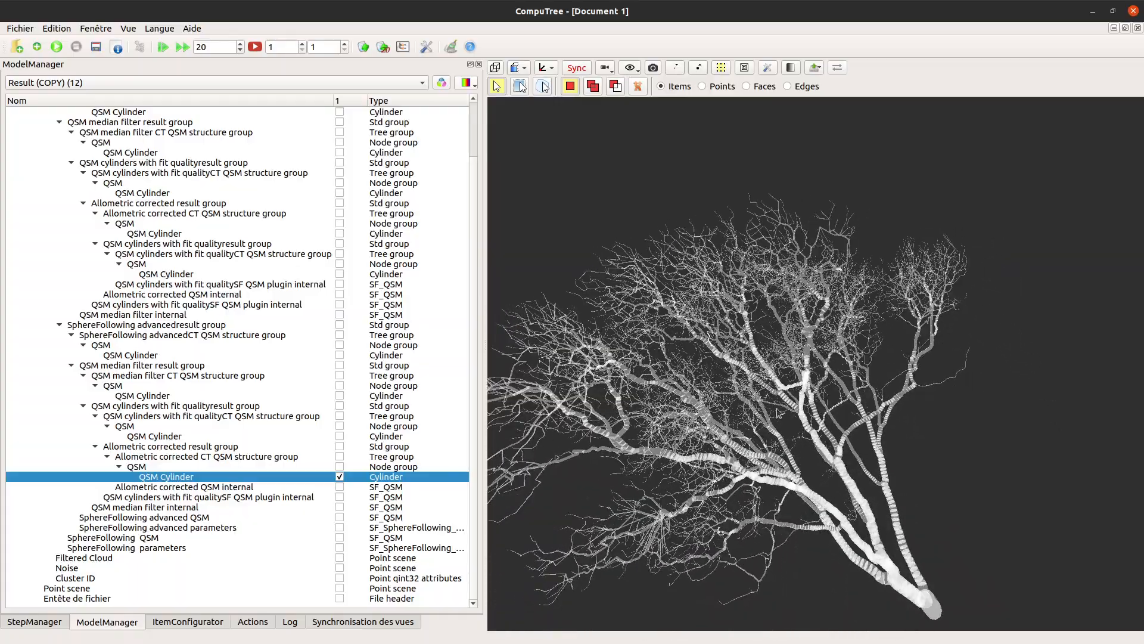
drag(852, 496, 1061, 384)
drag(687, 457, 524, 522)
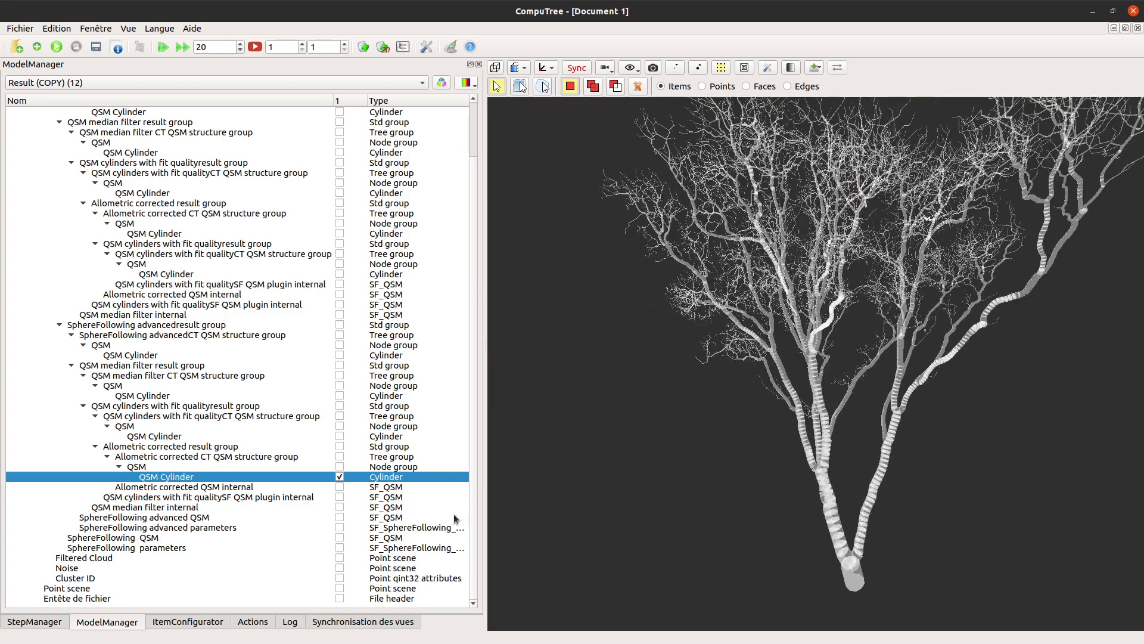
Step: Identify the QSM list exporter steps 16 and 15 in the step tree, briefly bringing up the Dolphin file manager
click(60, 623)
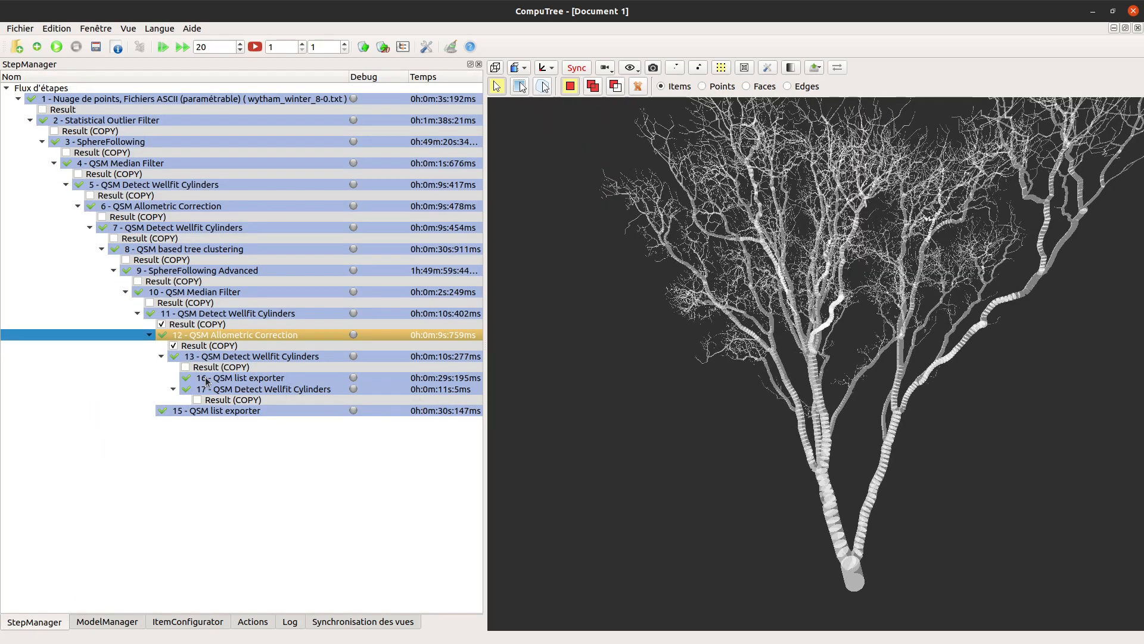
click(241, 378)
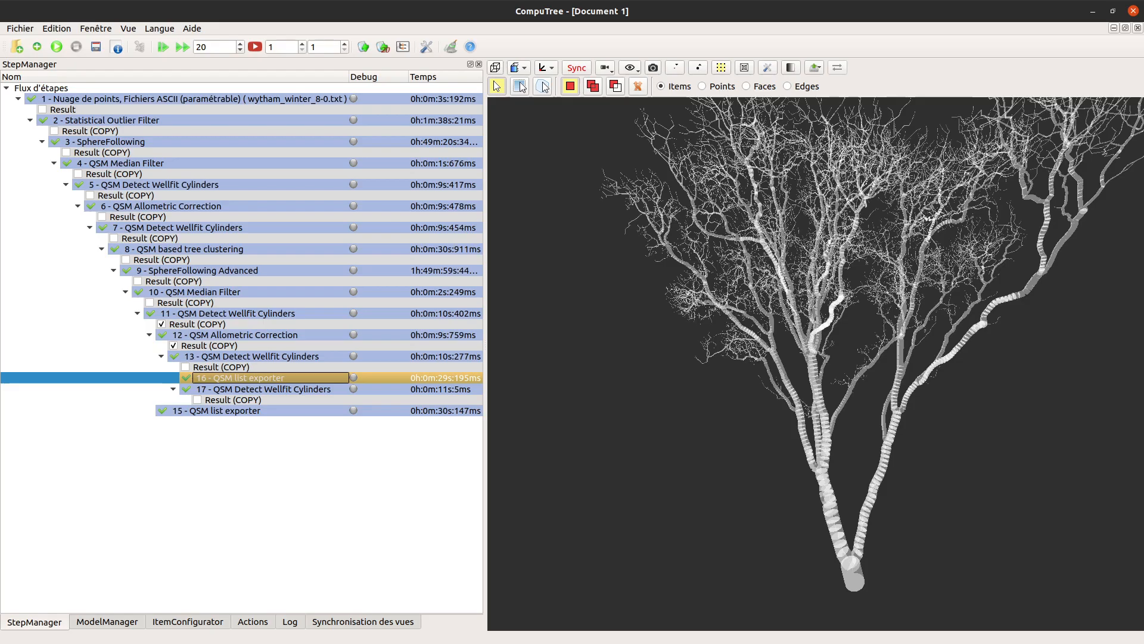
key(alt+Tab)
drag(723, 15, 946, 420)
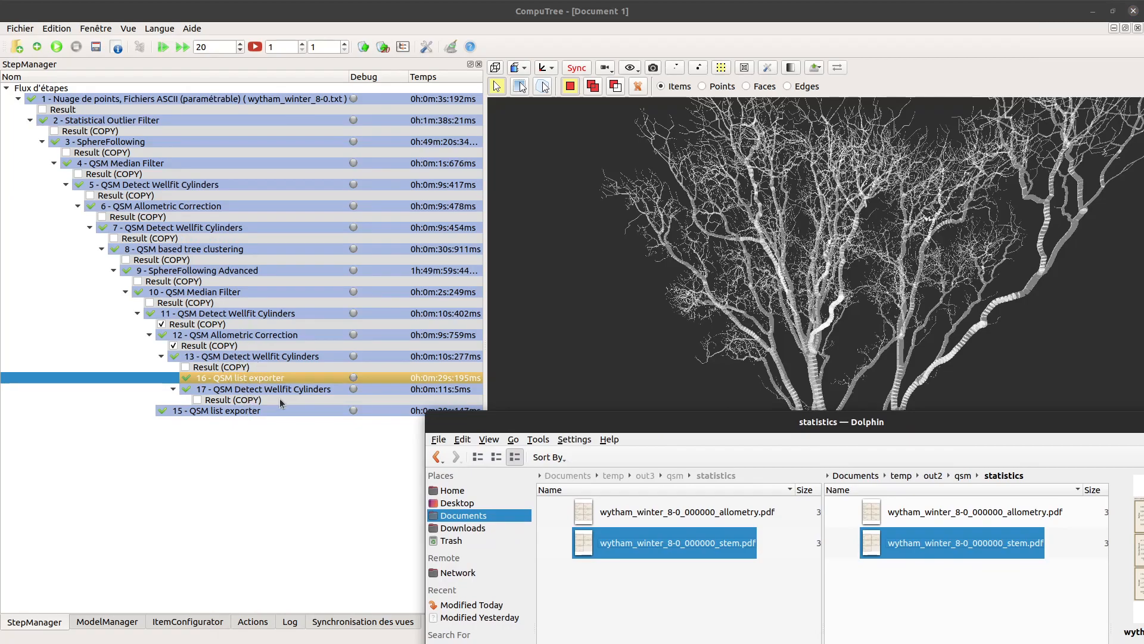
click(250, 390)
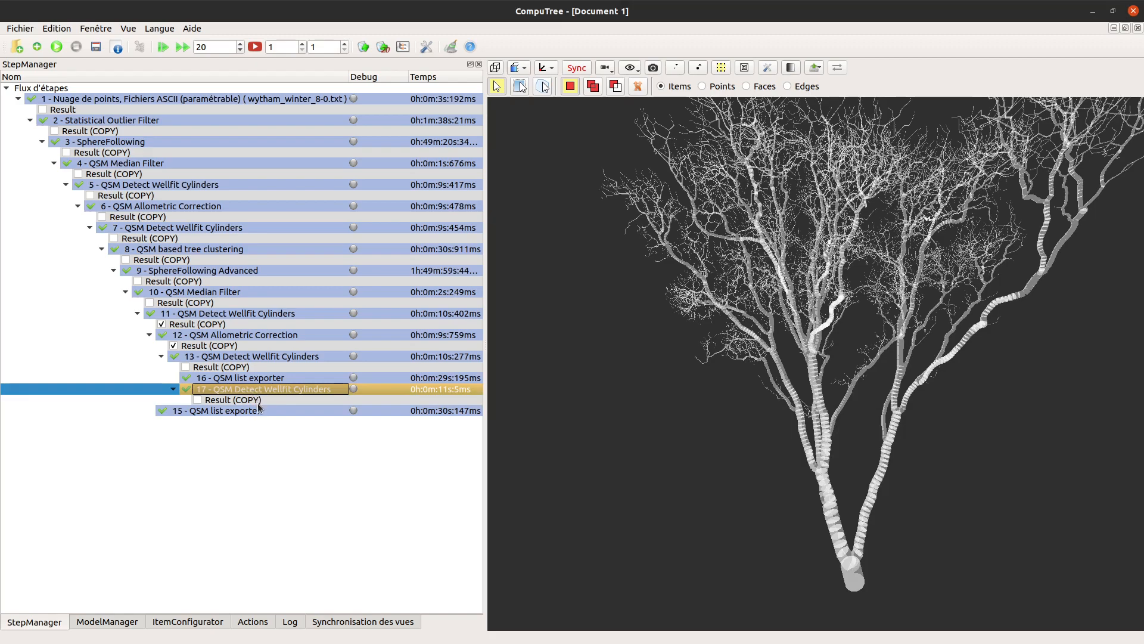
click(254, 412)
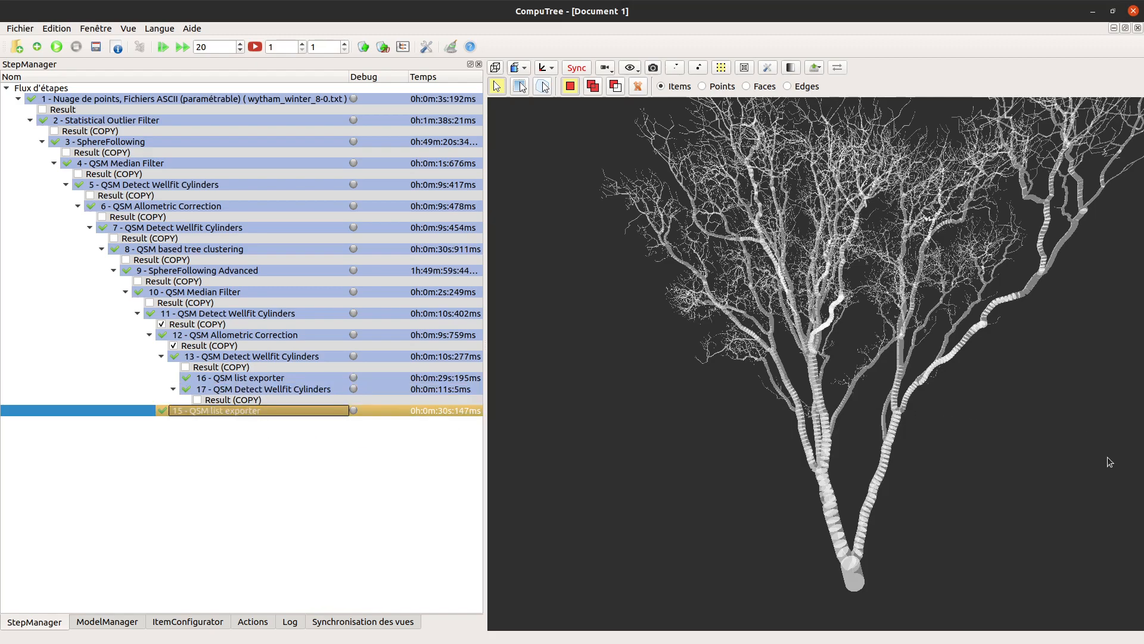
Step: Switch to Dolphin, maximise it, and browse from the out2 folder through qsm into statistics
key(alt+Tab)
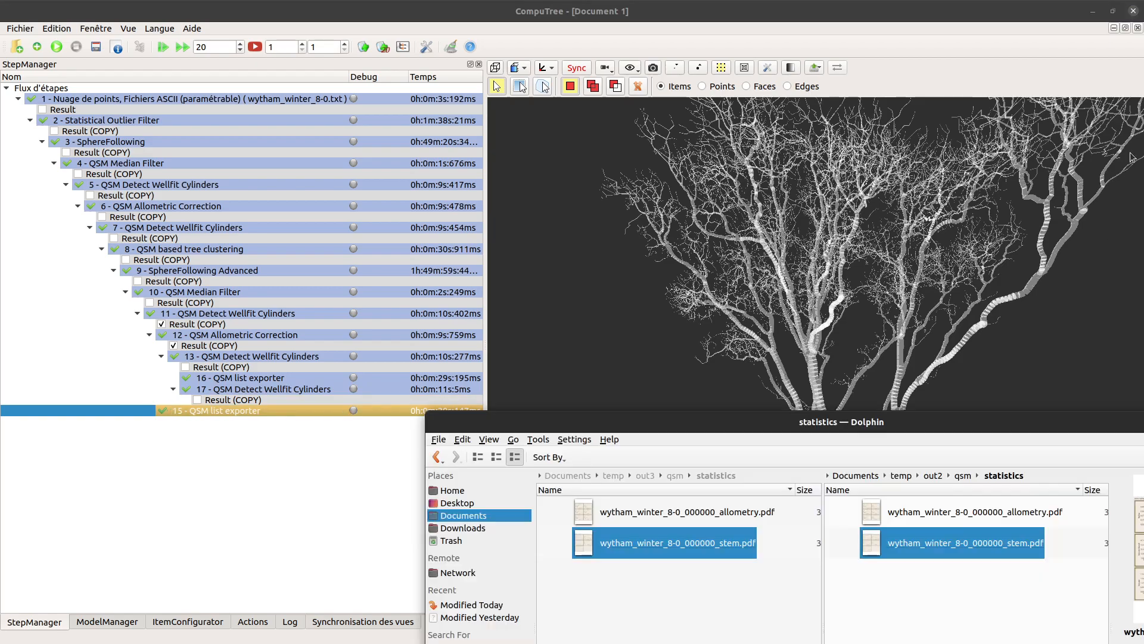
double_click(755, 421)
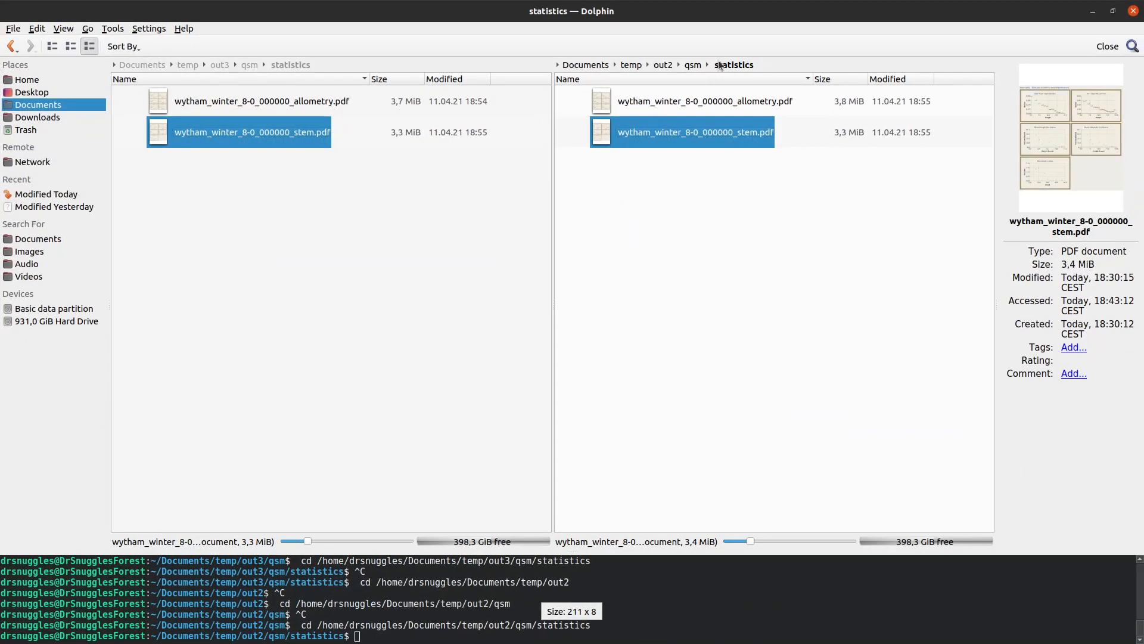
click(692, 63)
click(663, 65)
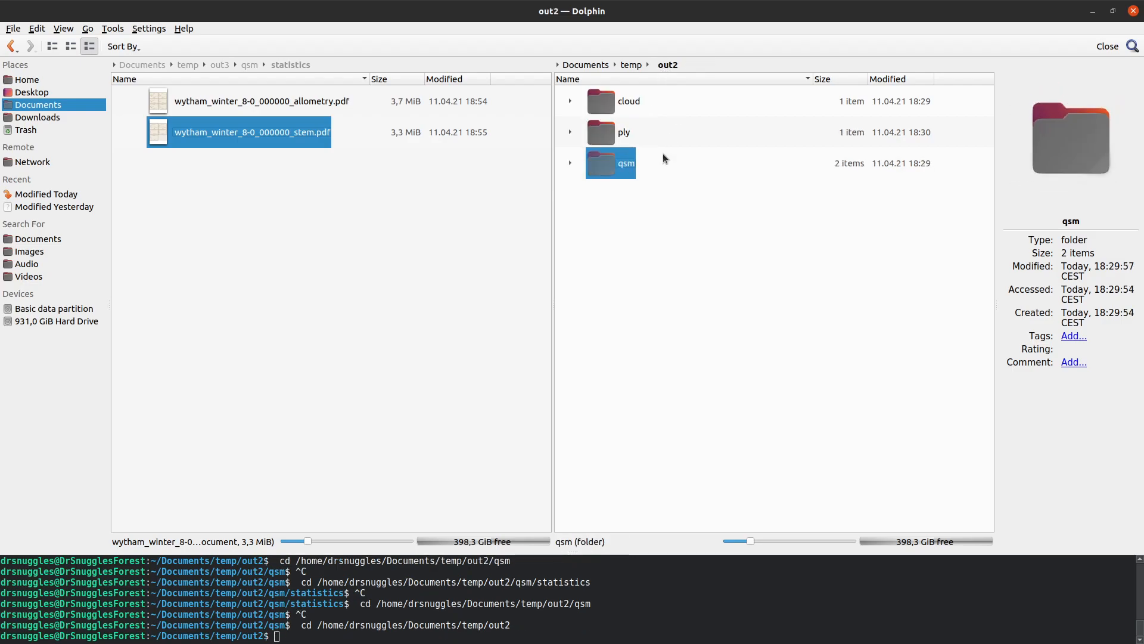
double_click(602, 174)
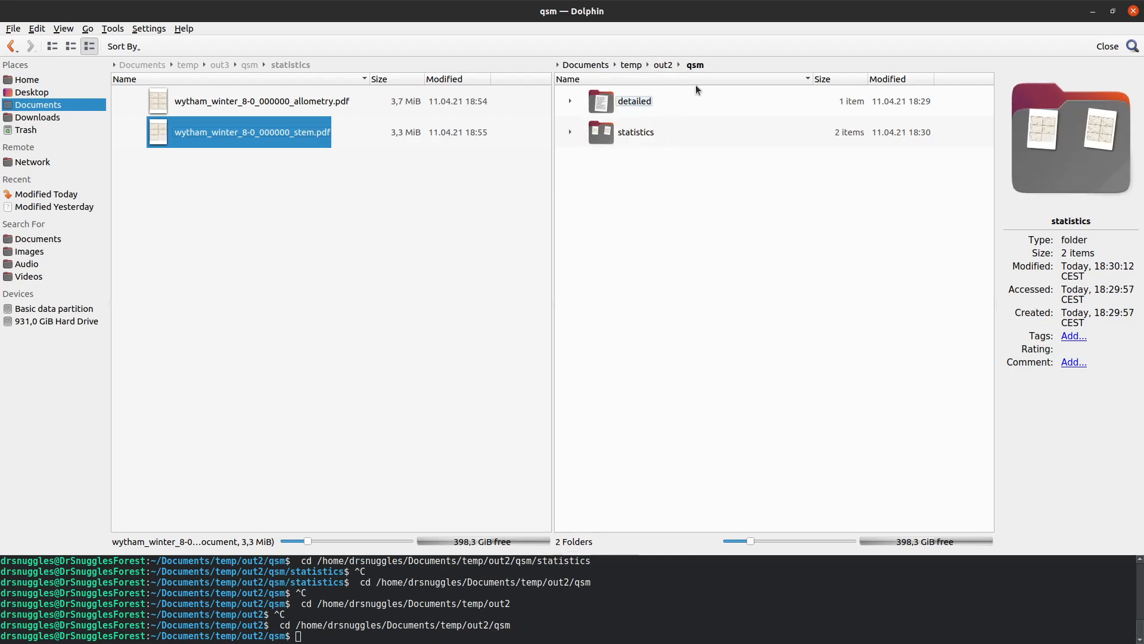
double_click(606, 137)
Step: Open wytham_winter_8-0_000000_allometry.pdf from out2's statistics folder with Document Viewer
click(605, 106)
right_click(604, 104)
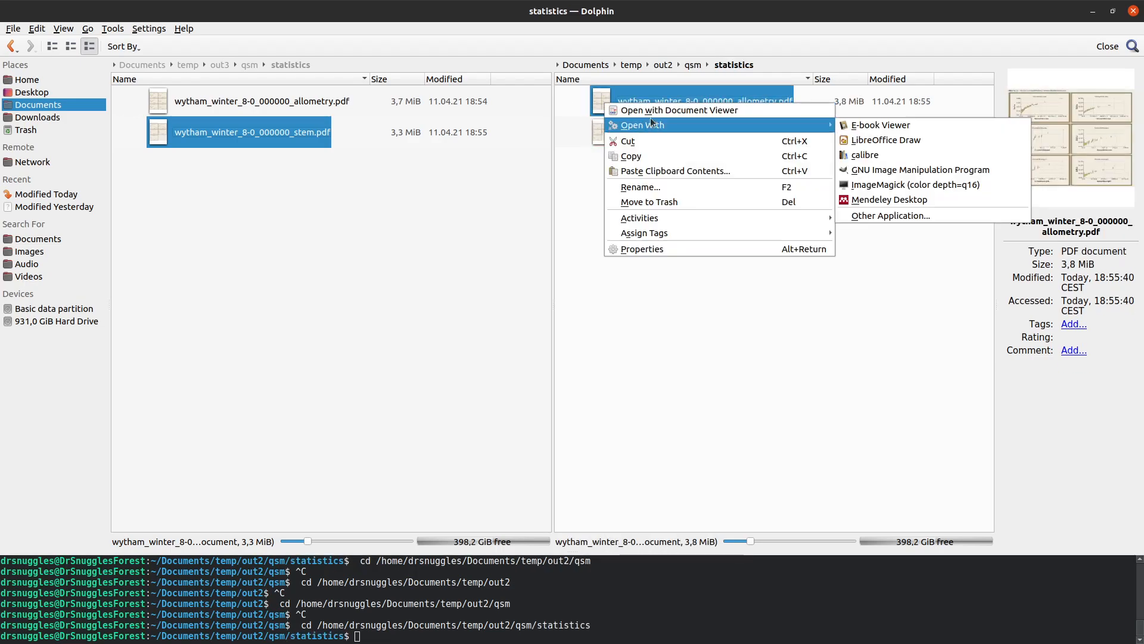
click(653, 110)
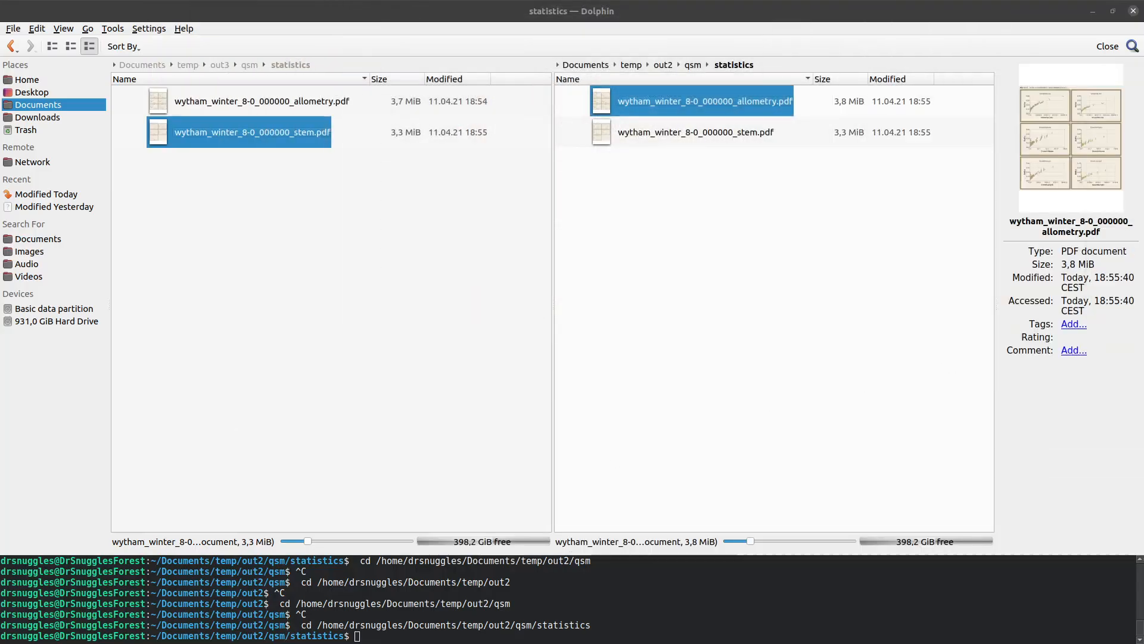
Step: Open wytham_winter_8-0_000000_allometry.pdf from out3's statistics folder with Document Viewer, examine its radius charts, and close it
click(292, 137)
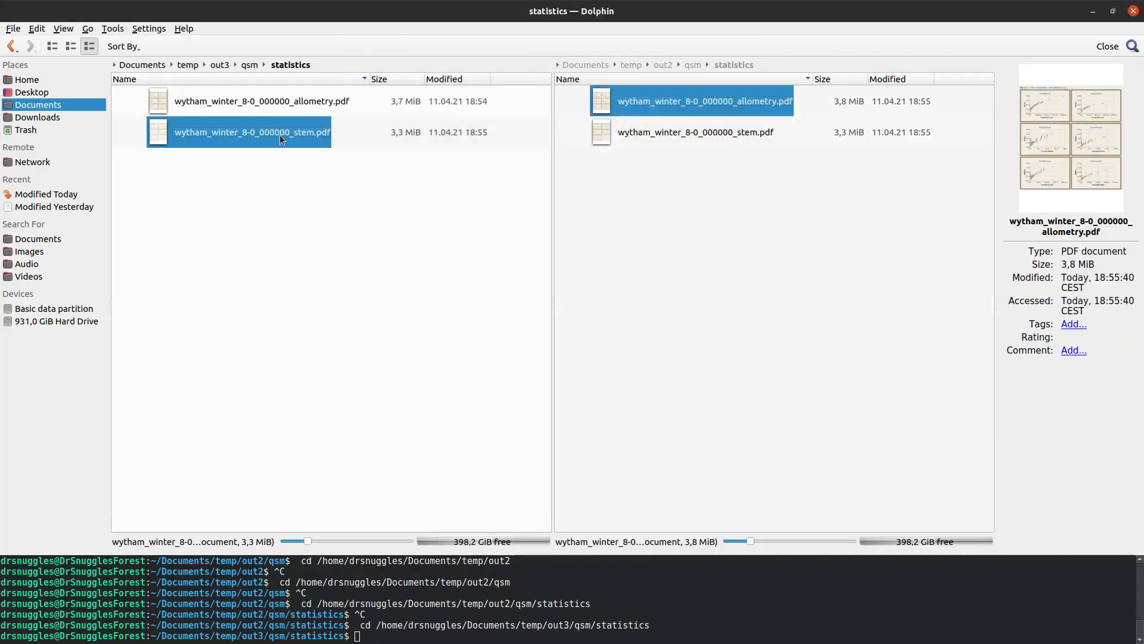
click(244, 105)
right_click(244, 105)
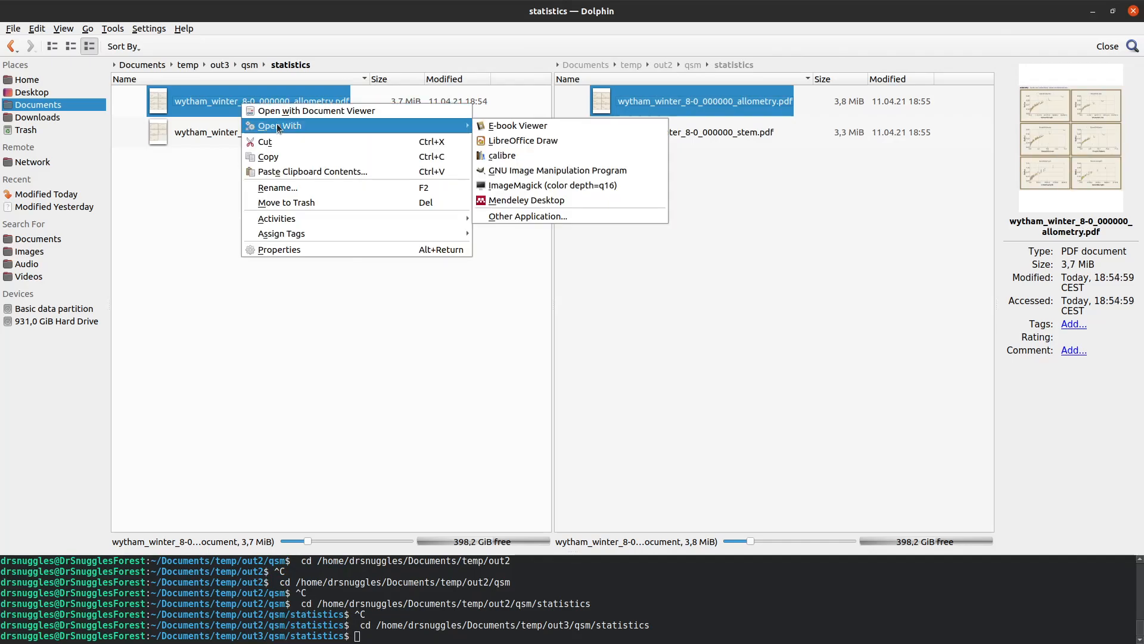
click(366, 113)
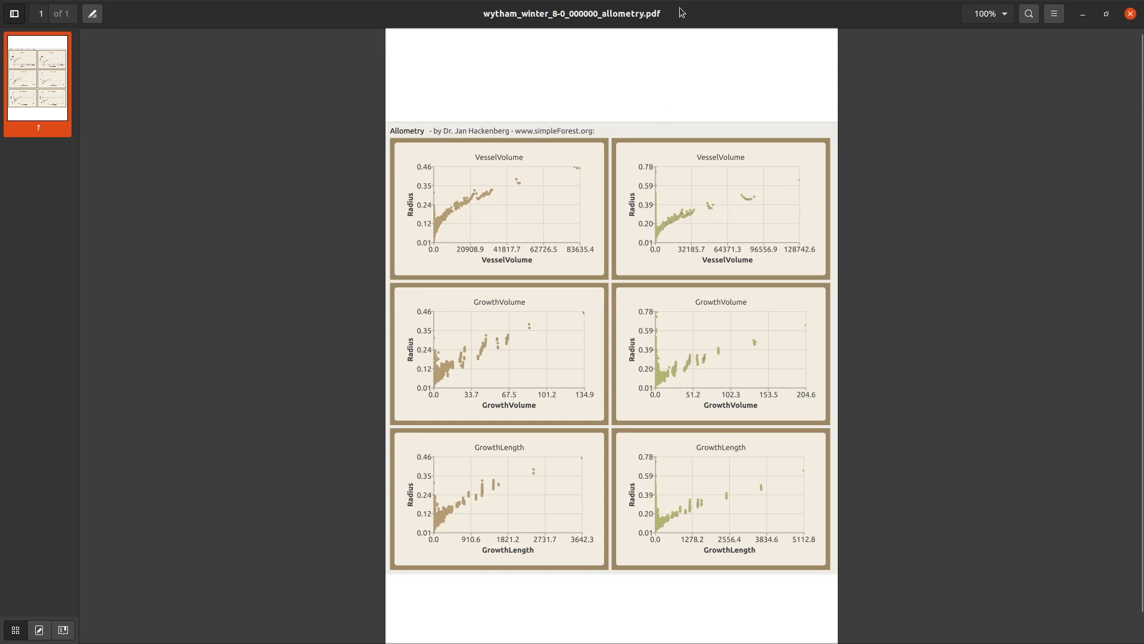
key(ctrl+w)
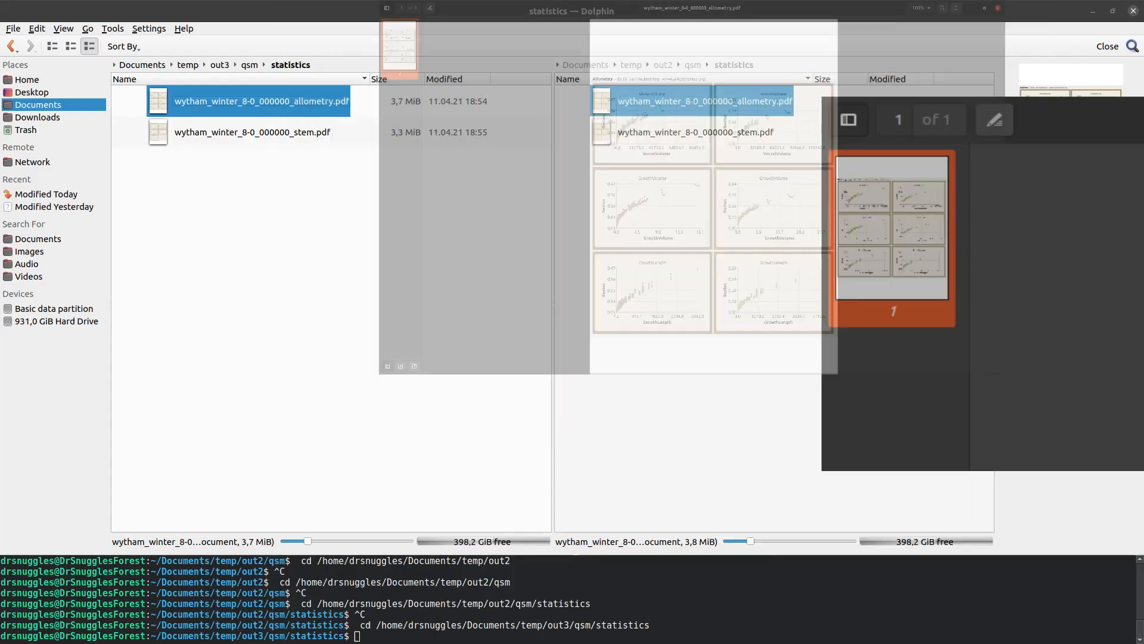
Step: Open wytham_winter_8-0_000000_stem.pdf from out3's statistics folder with Document Viewer and maximise its window
click(699, 135)
right_click(698, 134)
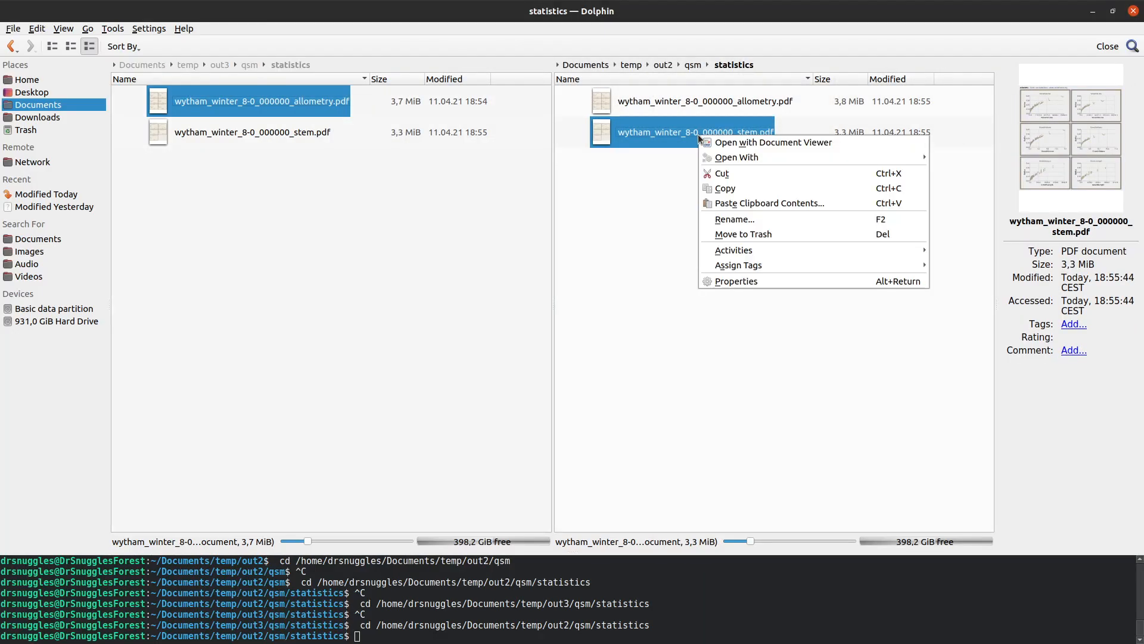
right_click(246, 133)
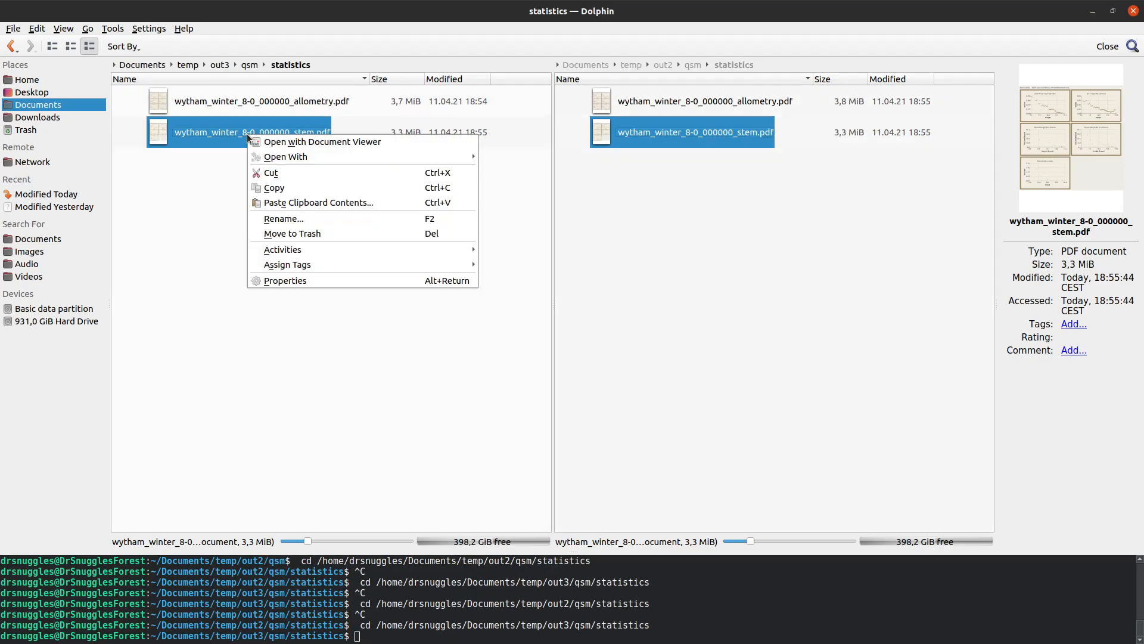
mouse_move(304, 157)
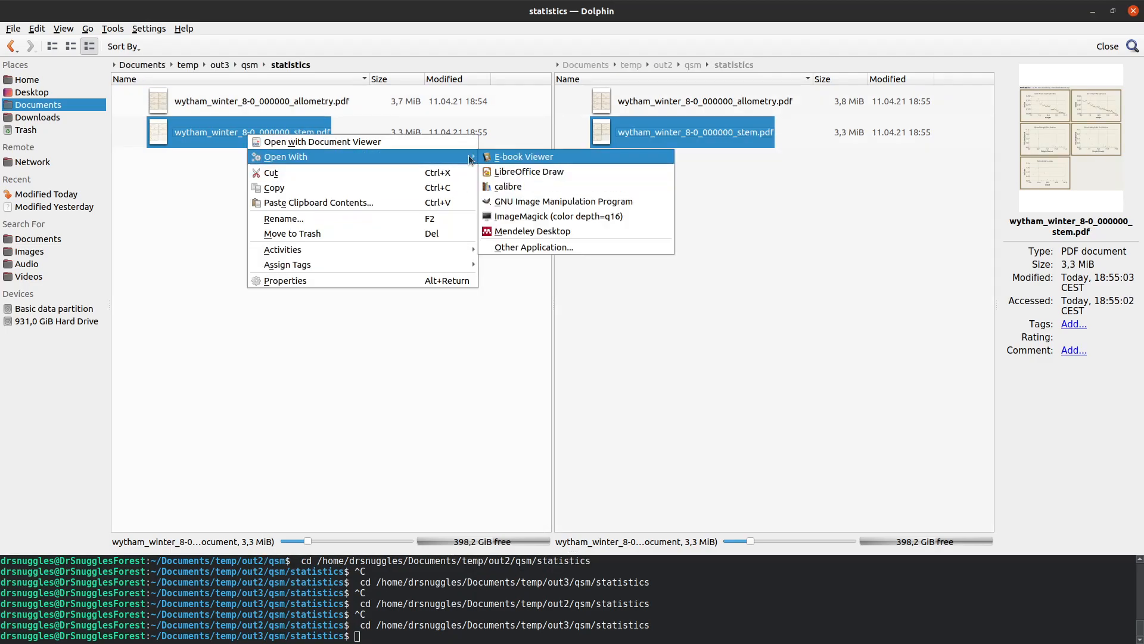
click(329, 142)
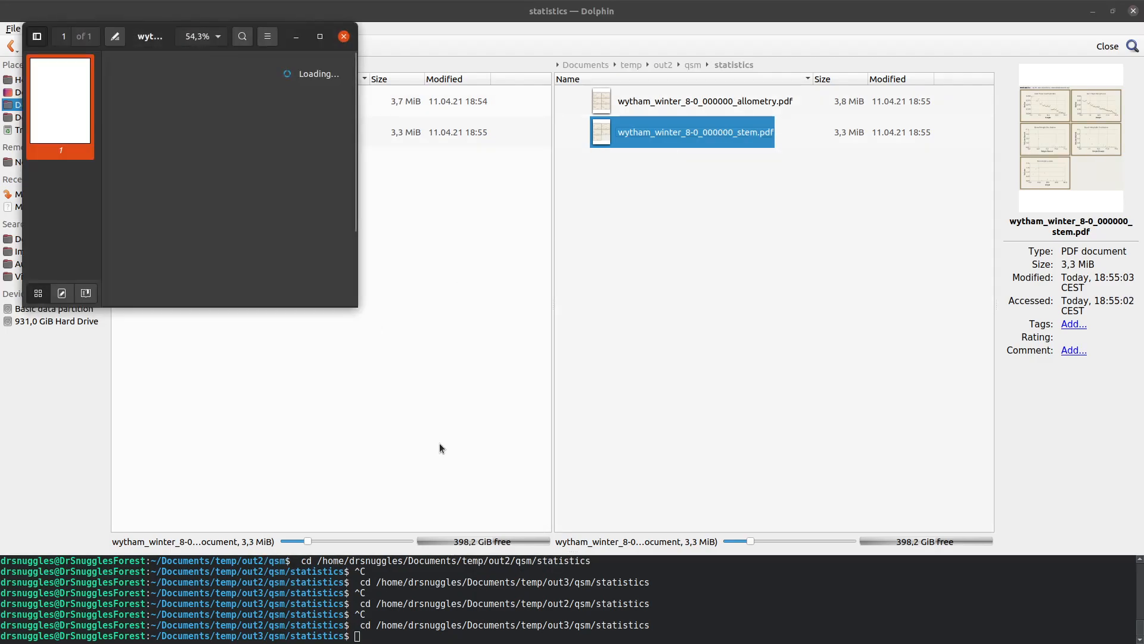
click(320, 36)
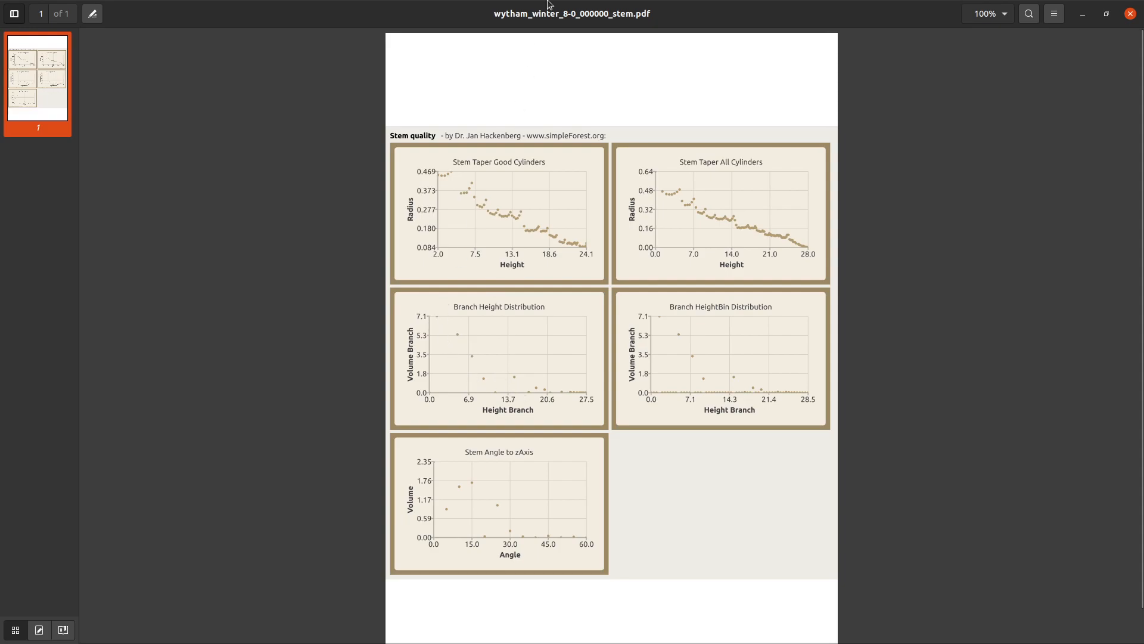
Step: Compare the stem quality charts with the tree model by switching between the stem PDF and CompuTree
mouse_move(599, 12)
mouse_down()
mouse_move(943, 106)
mouse_move(604, 3)
mouse_up()
key(alt+Tab)
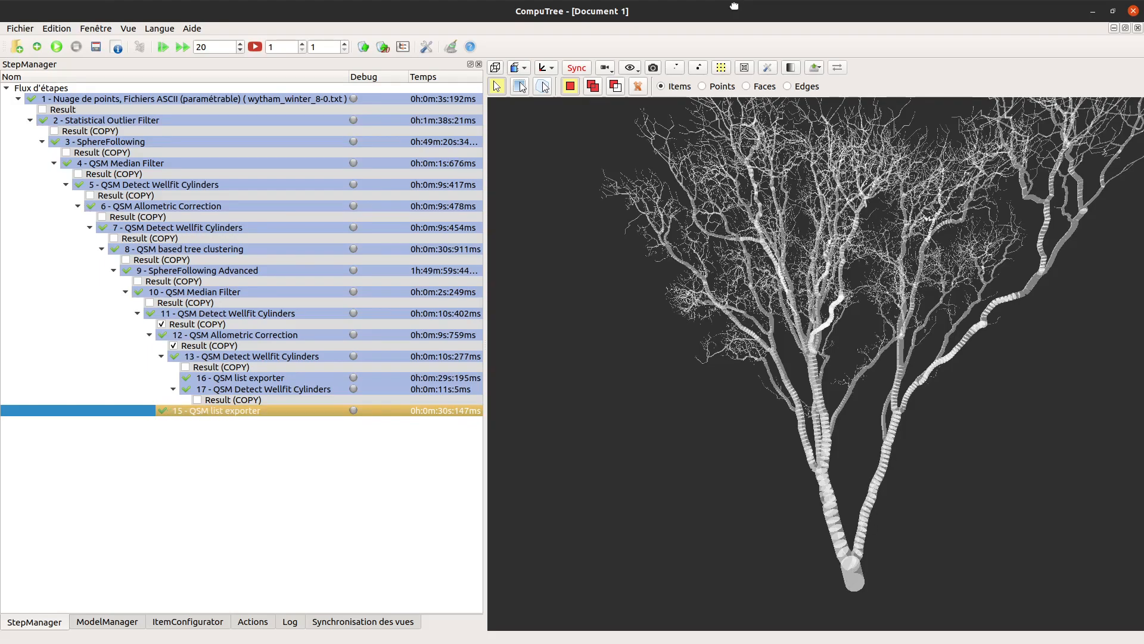
key(alt+Tab)
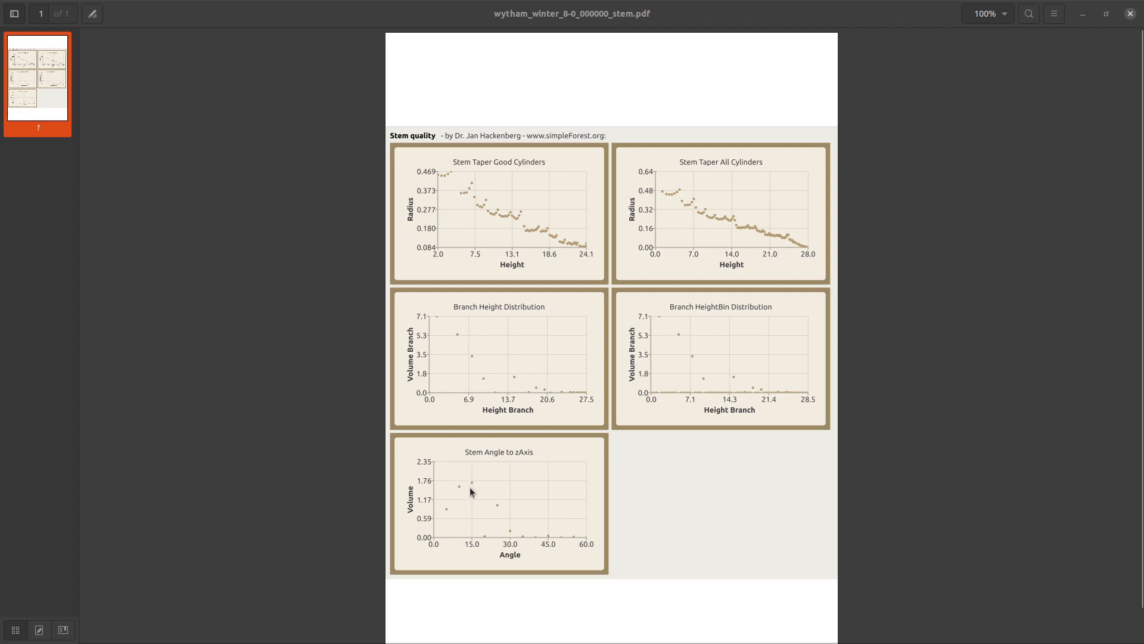
drag(822, 149, 512, 1)
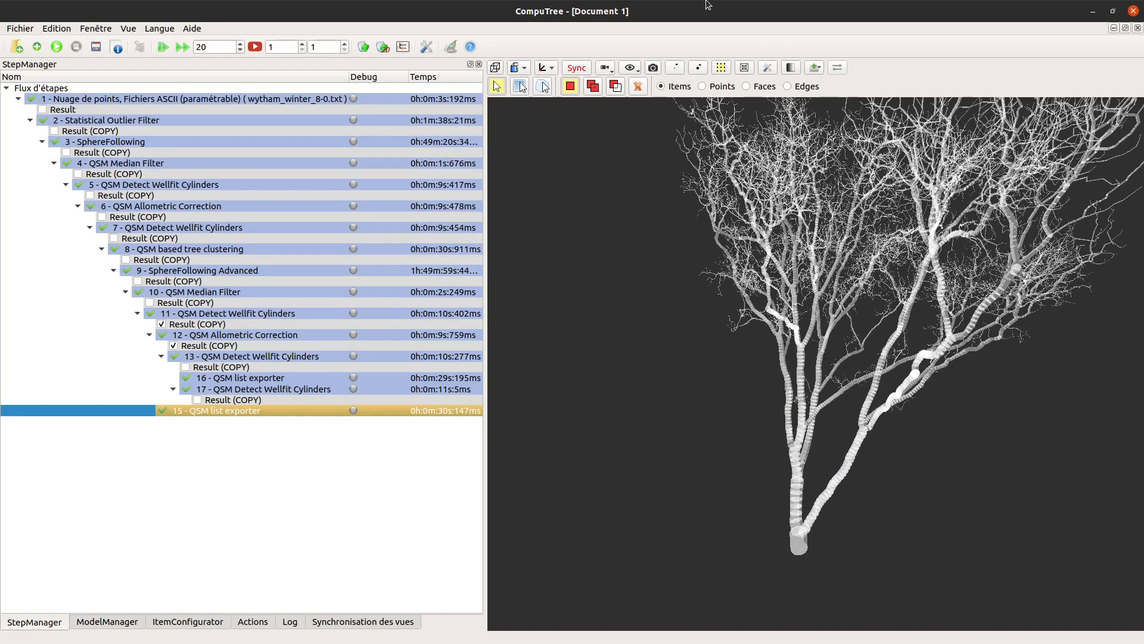
key(alt+Tab)
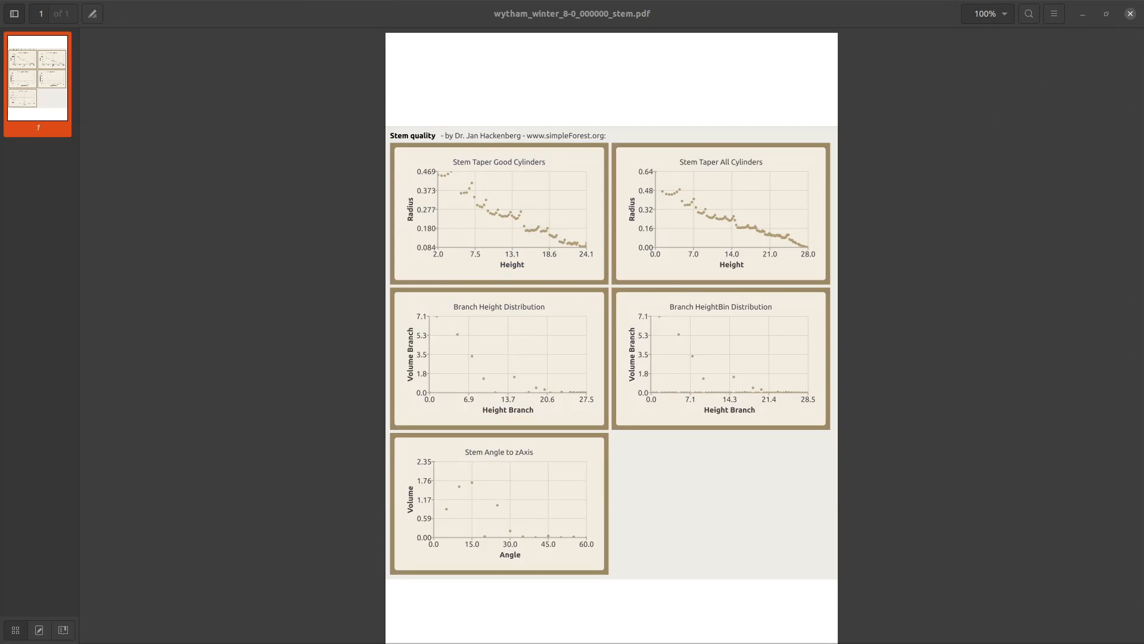
key(alt+Tab)
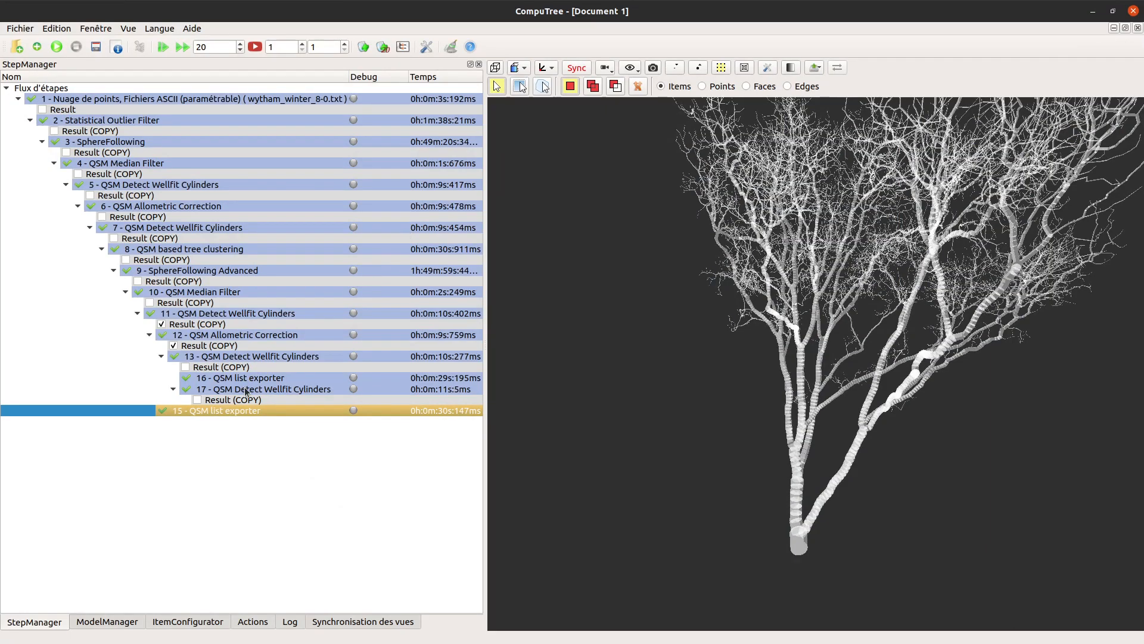
Step: Review the configuration of step 13, QSM Detect Wellfit Cylinders, including its onlyWellFittedCylinders option, and close it without changes
click(270, 393)
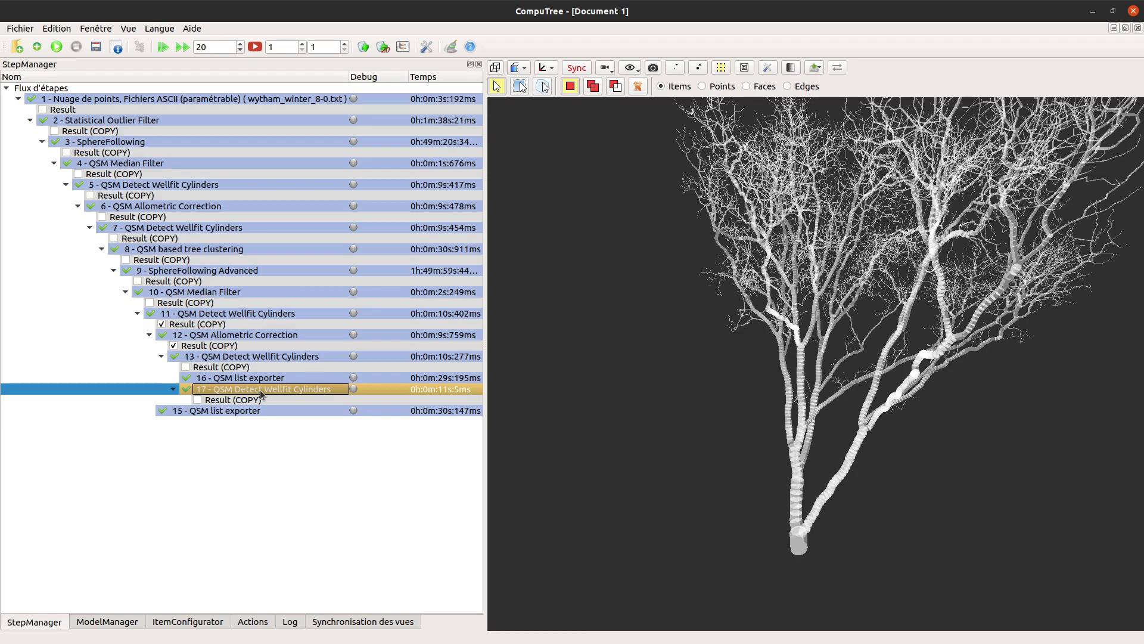
click(248, 335)
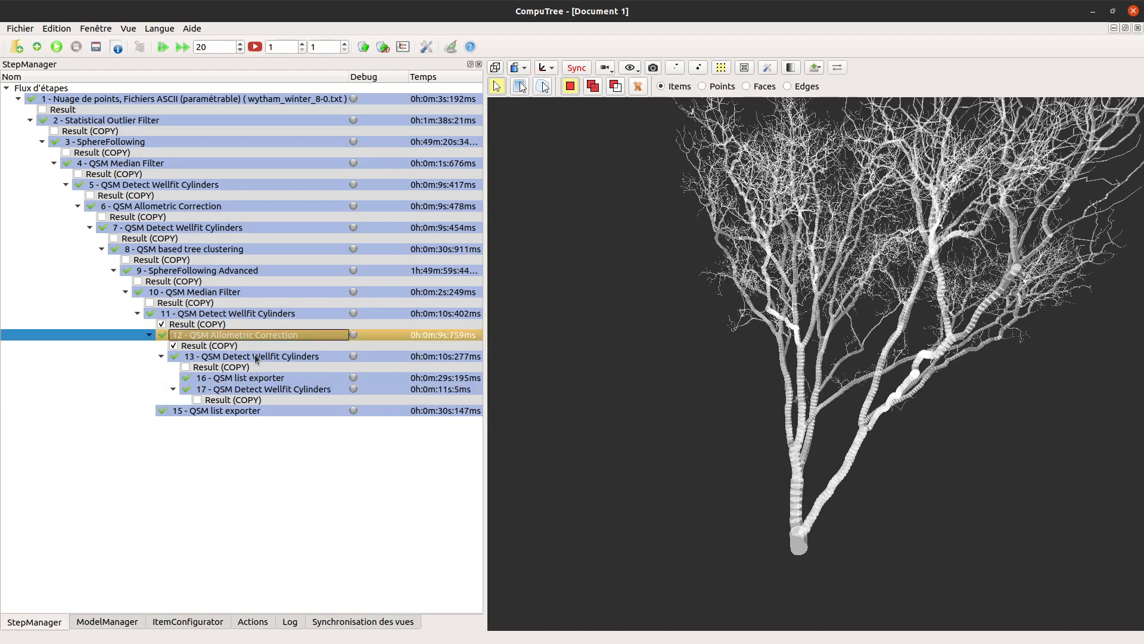
click(257, 357)
click(293, 390)
click(274, 358)
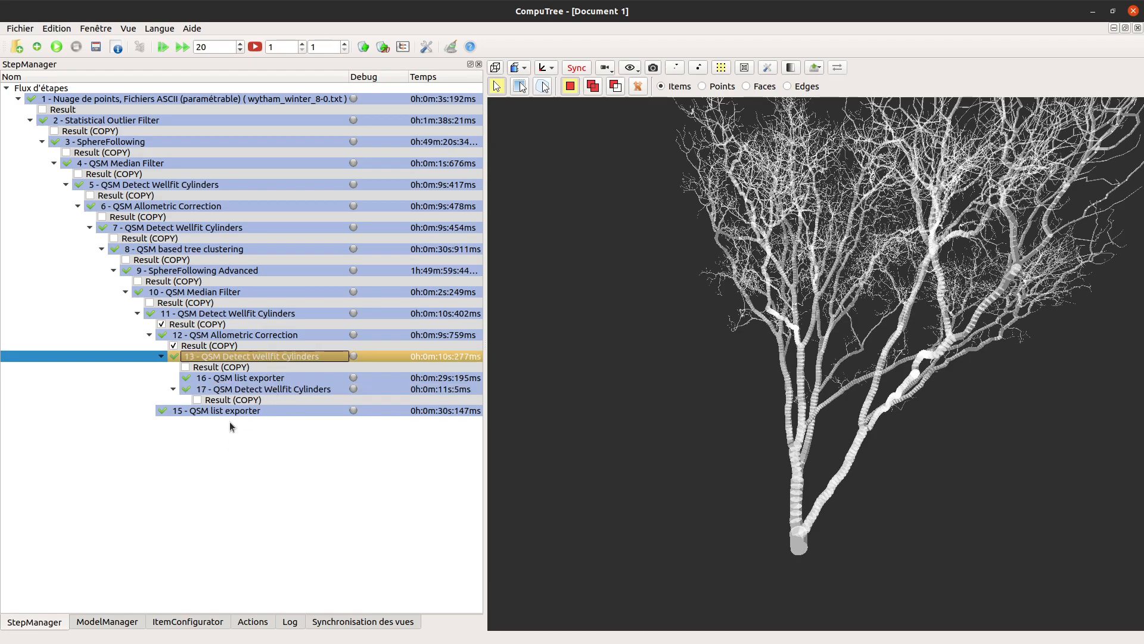
right_click(245, 356)
click(267, 367)
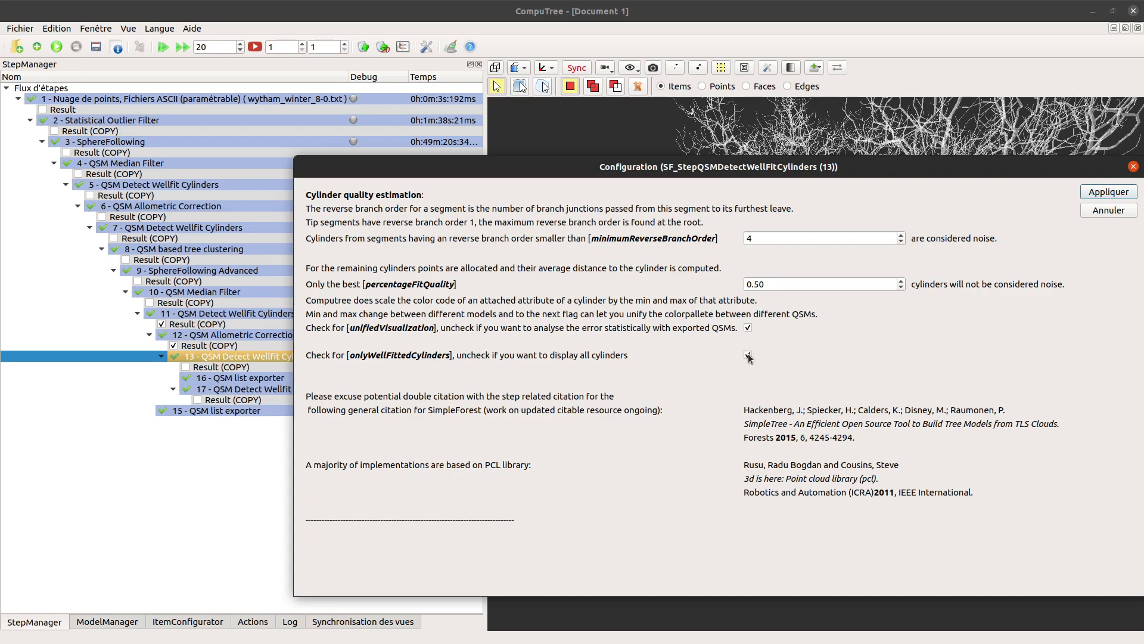
click(1132, 168)
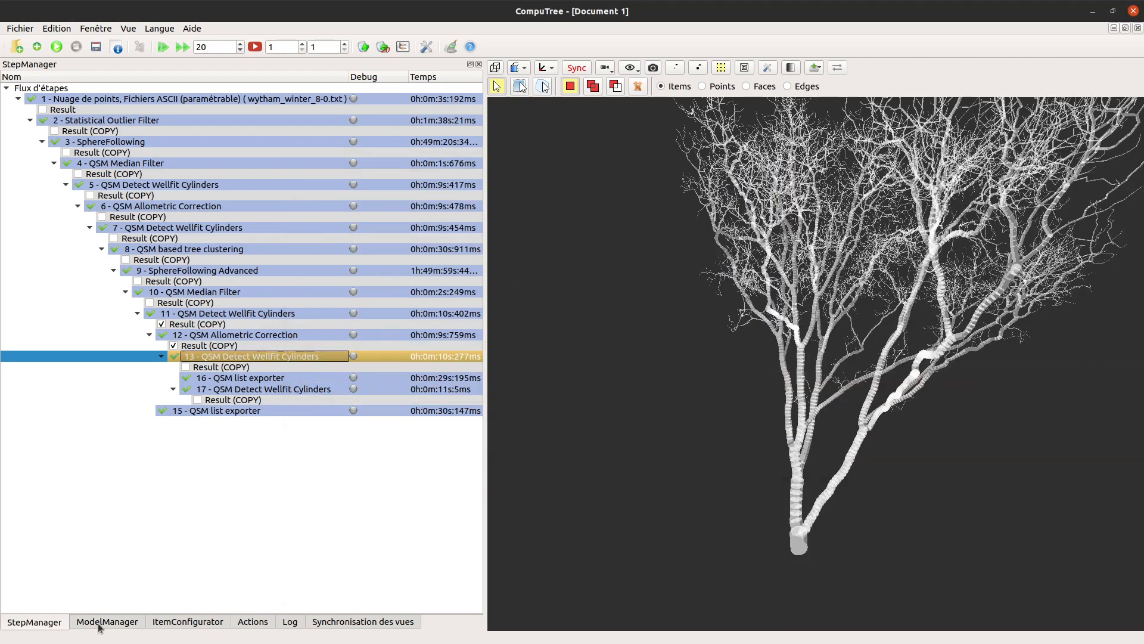
Step: Display step 13's fit-quality QSM cylinders instead of the allometric corrected ones and inspect the tree from several sides
click(190, 368)
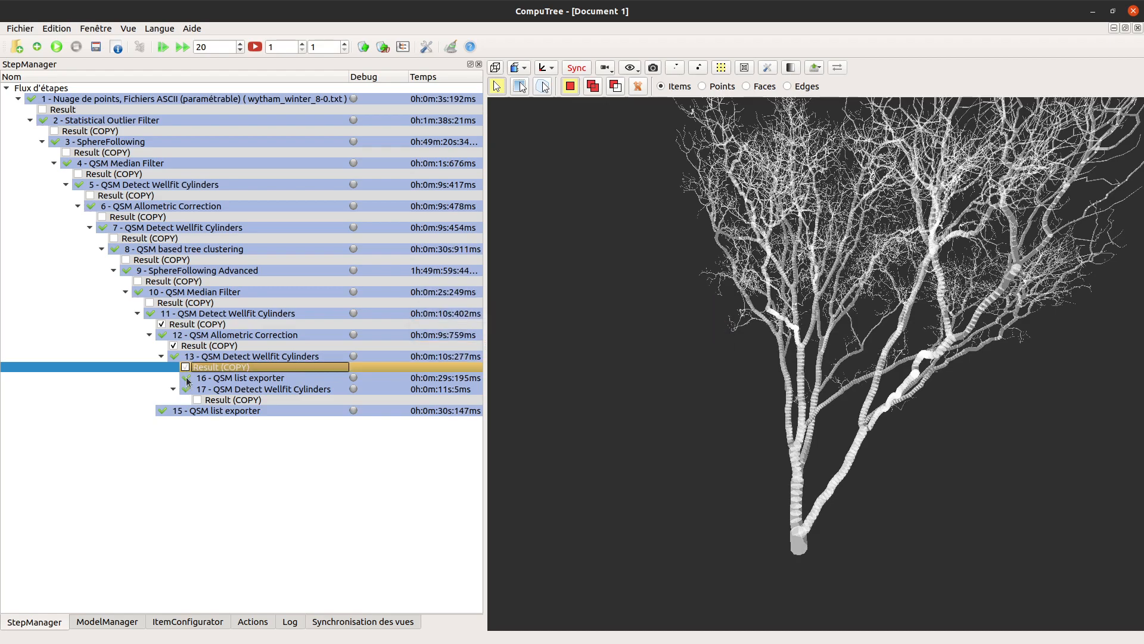
click(119, 621)
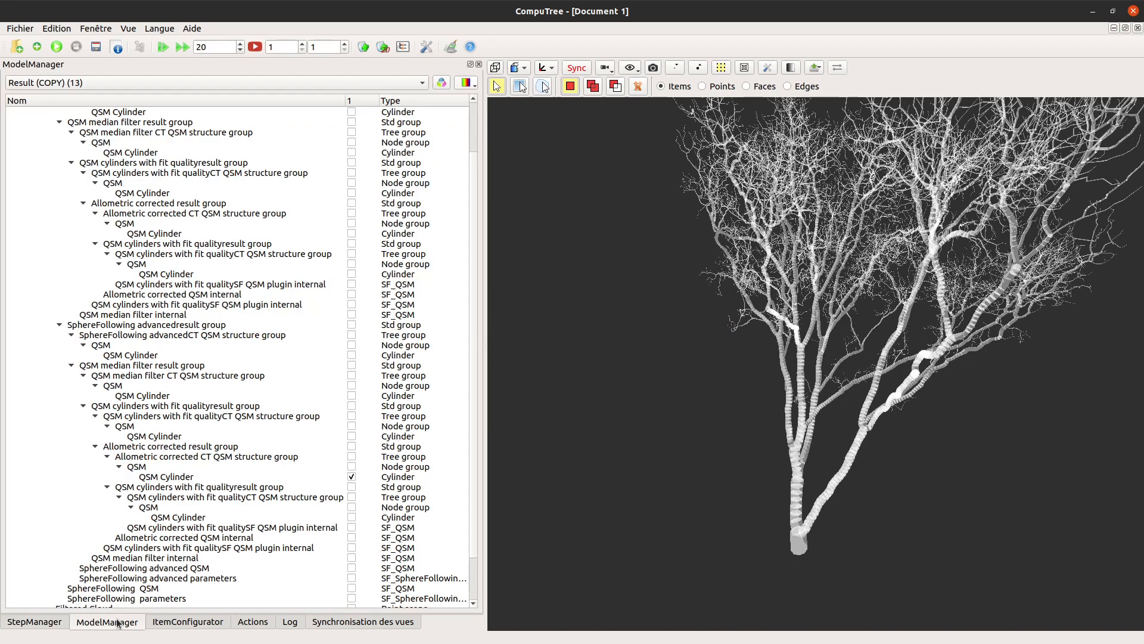
click(351, 516)
click(352, 476)
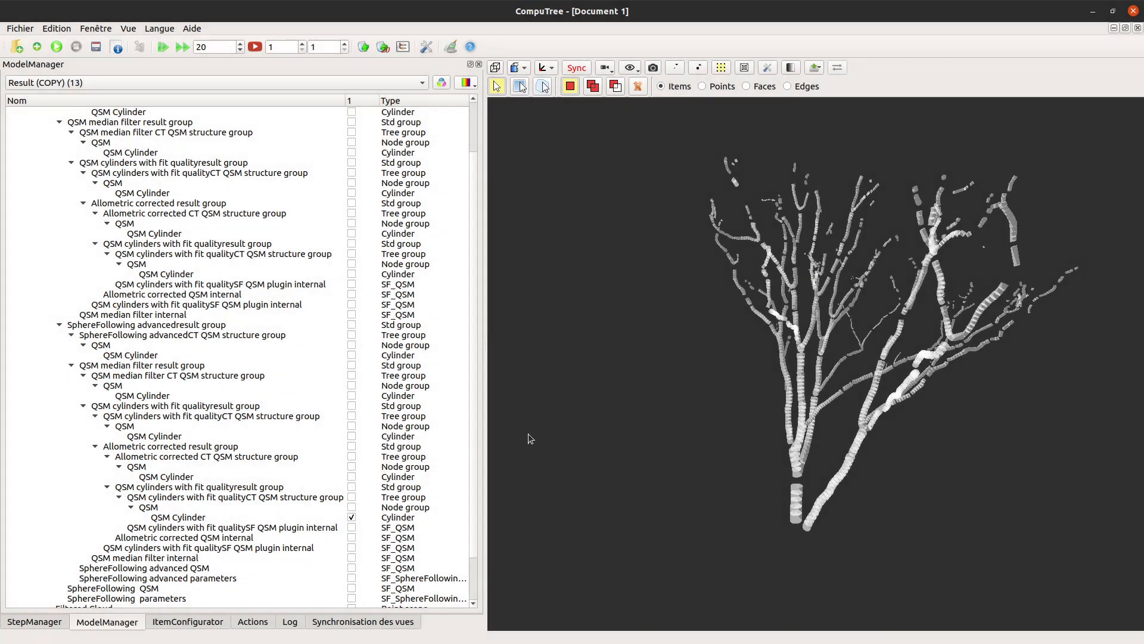
drag(592, 388, 415, 339)
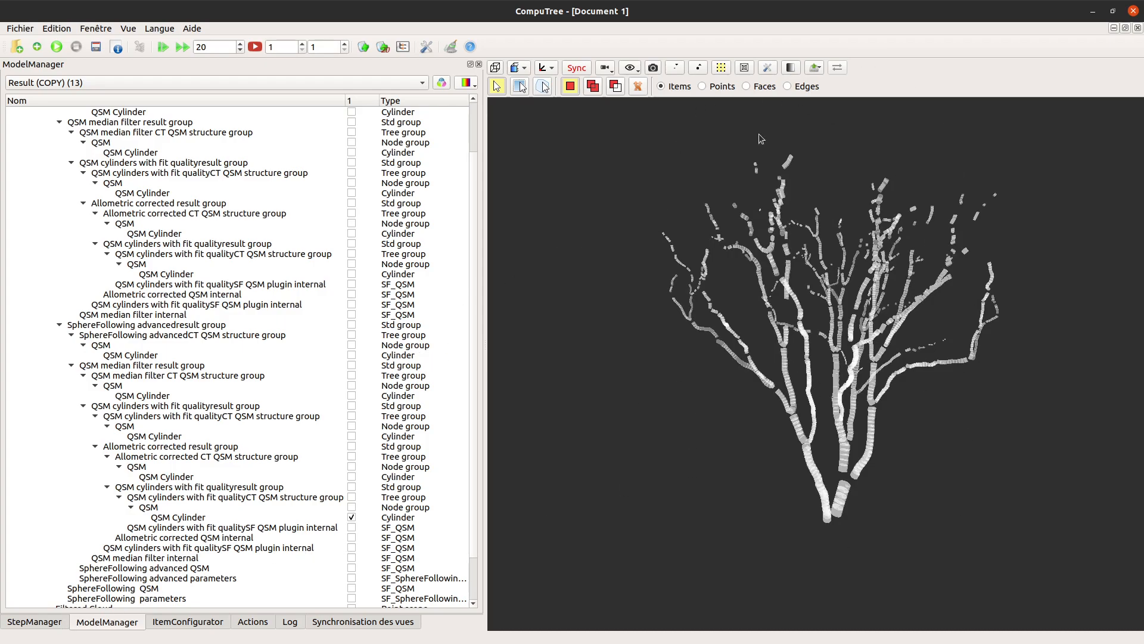
drag(843, 262, 996, 202)
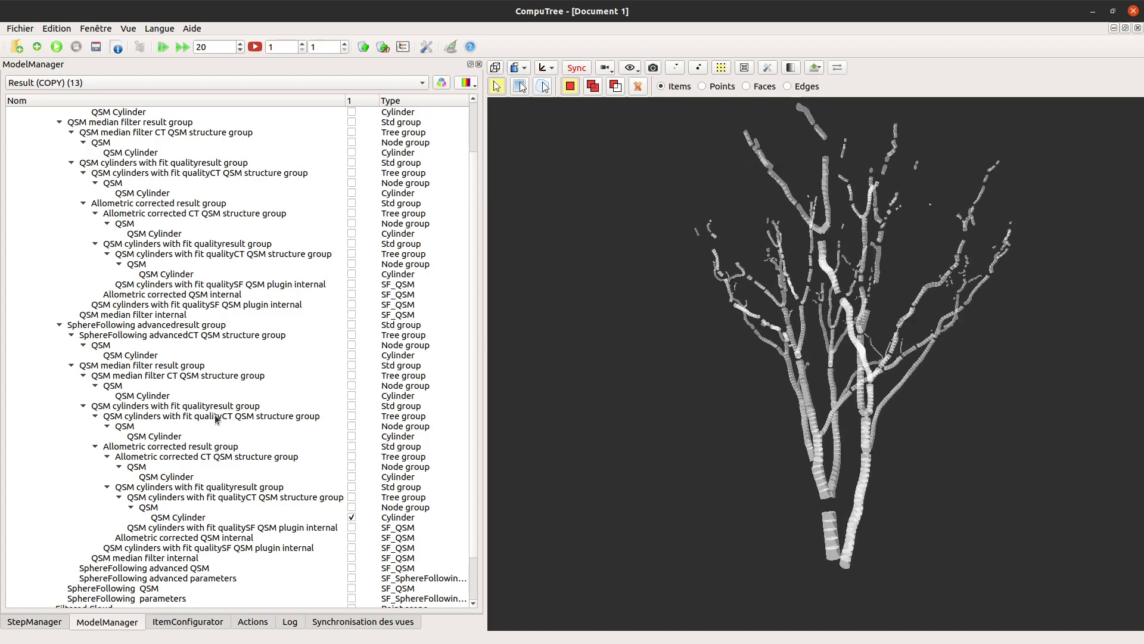
Step: Review the configuration of step 17, QSM Detect Wellfit Cylinders, and close it without changes
click(49, 624)
click(259, 390)
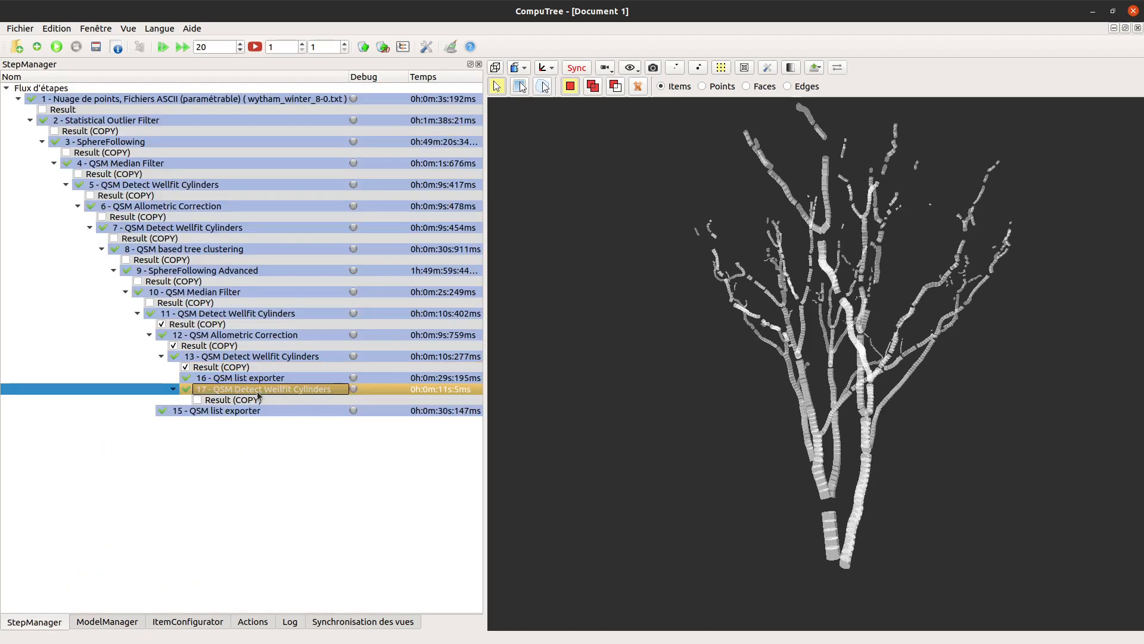
right_click(244, 392)
click(273, 410)
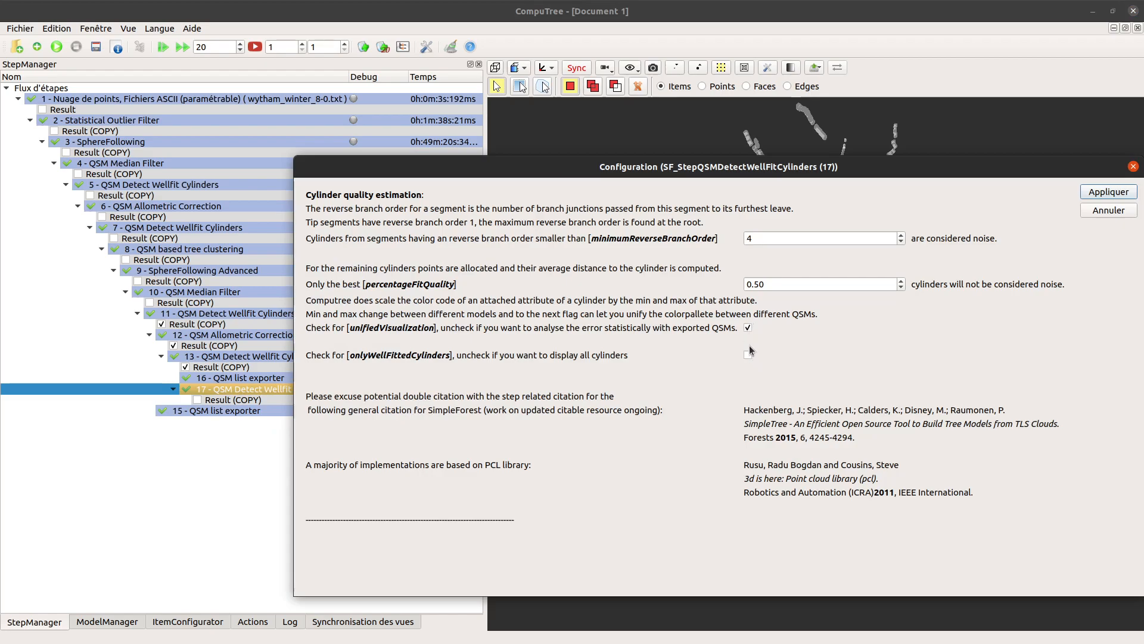
click(1133, 166)
Step: Display step 17's fit-quality QSM cylinders in place of step 13's cylinders
click(197, 400)
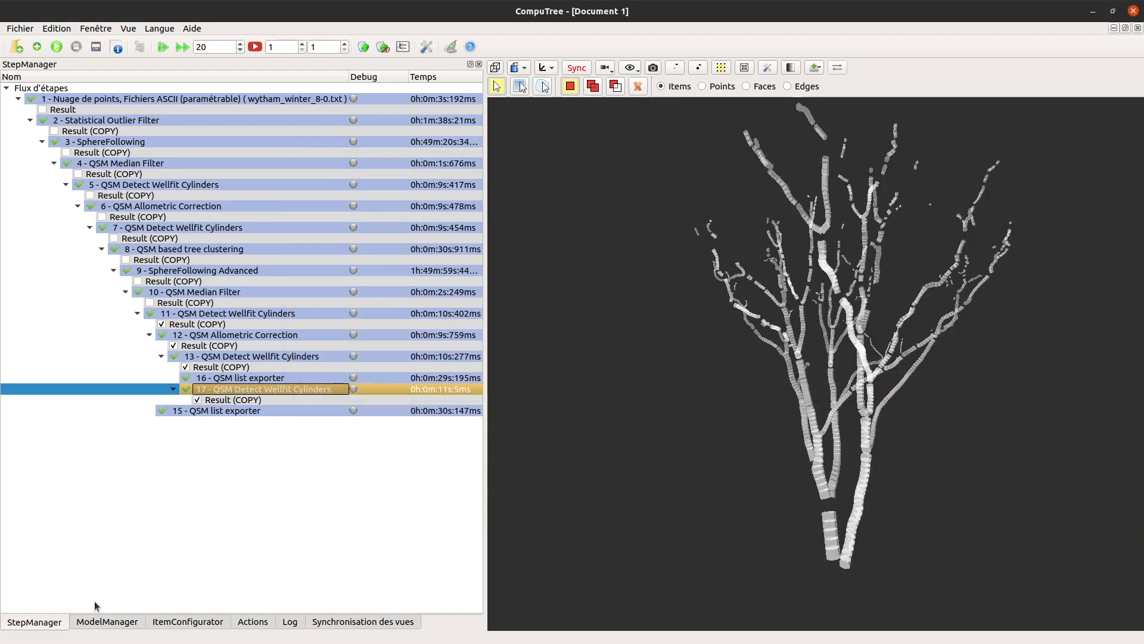
click(98, 621)
click(363, 517)
click(363, 516)
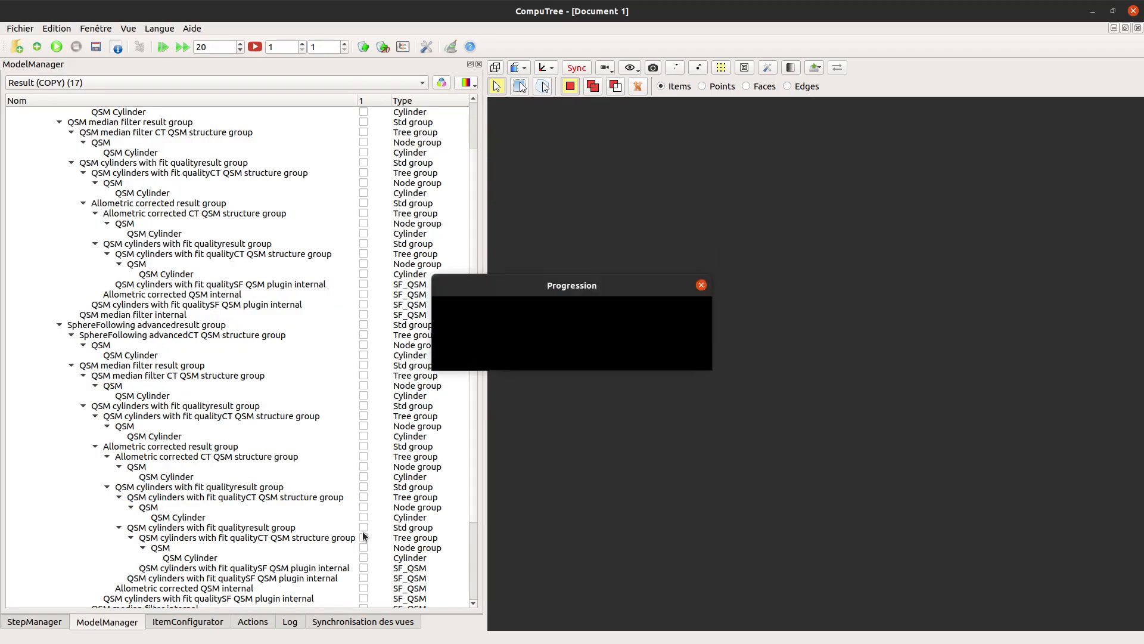
click(363, 557)
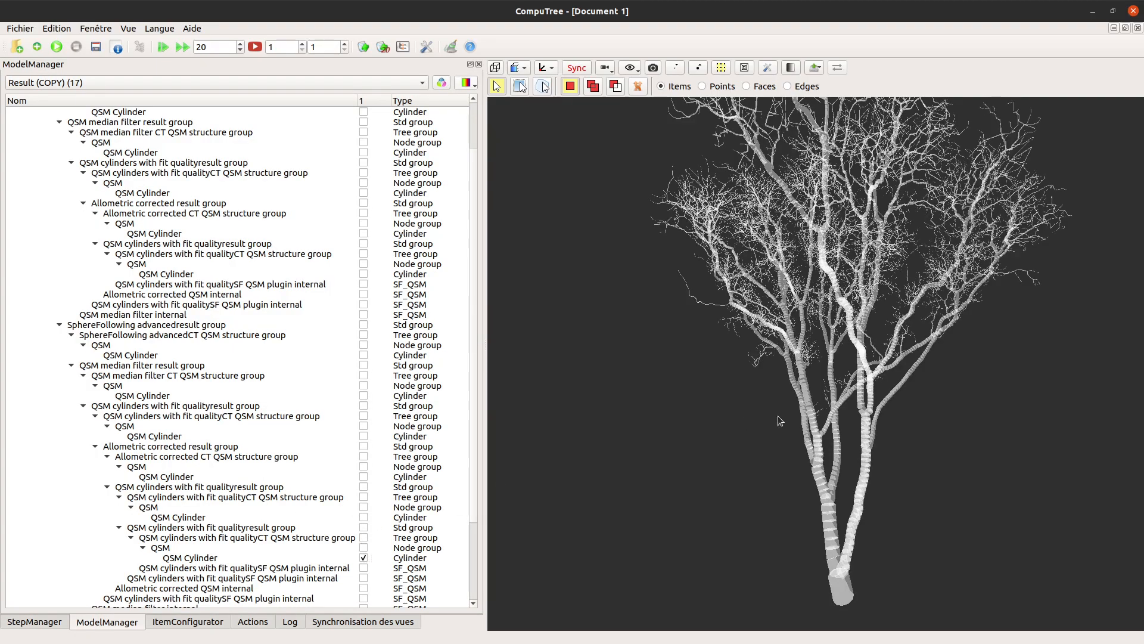
scroll(778, 416, up, 5)
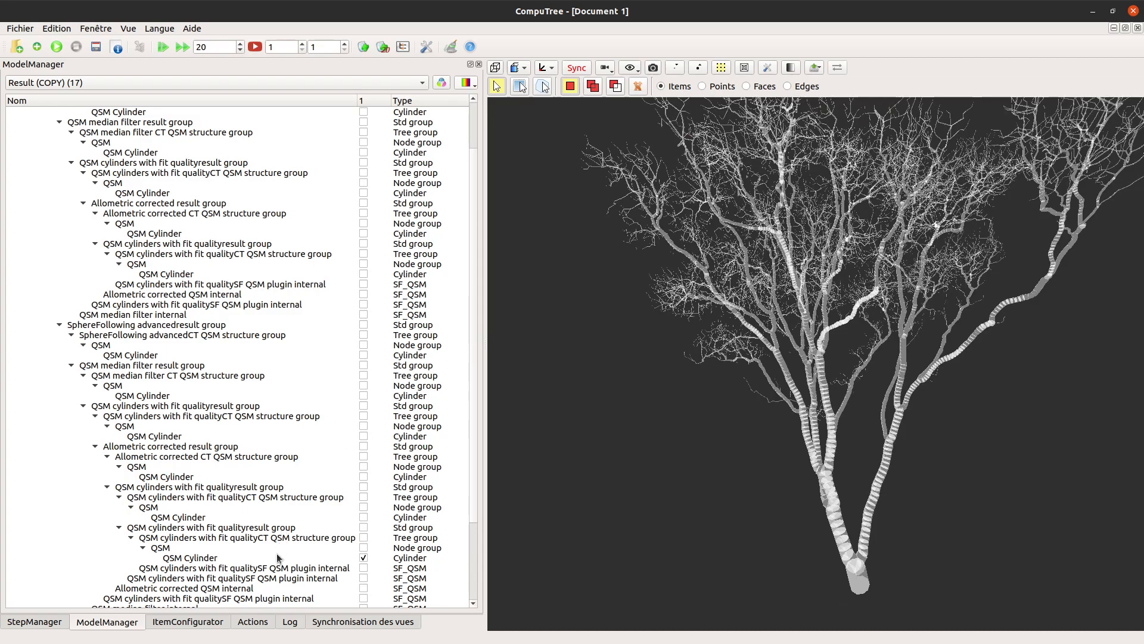
Step: Colour step 17's QSM cylinders by log fitting error and inspect the coloured tree from different angles
right_click(278, 559)
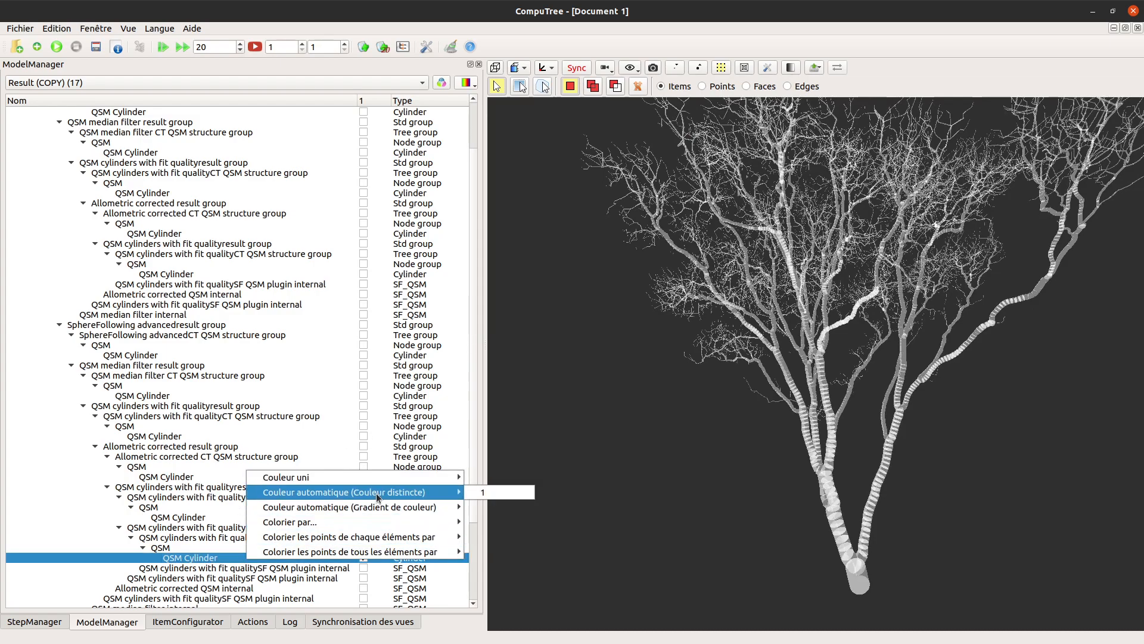
mouse_move(428, 521)
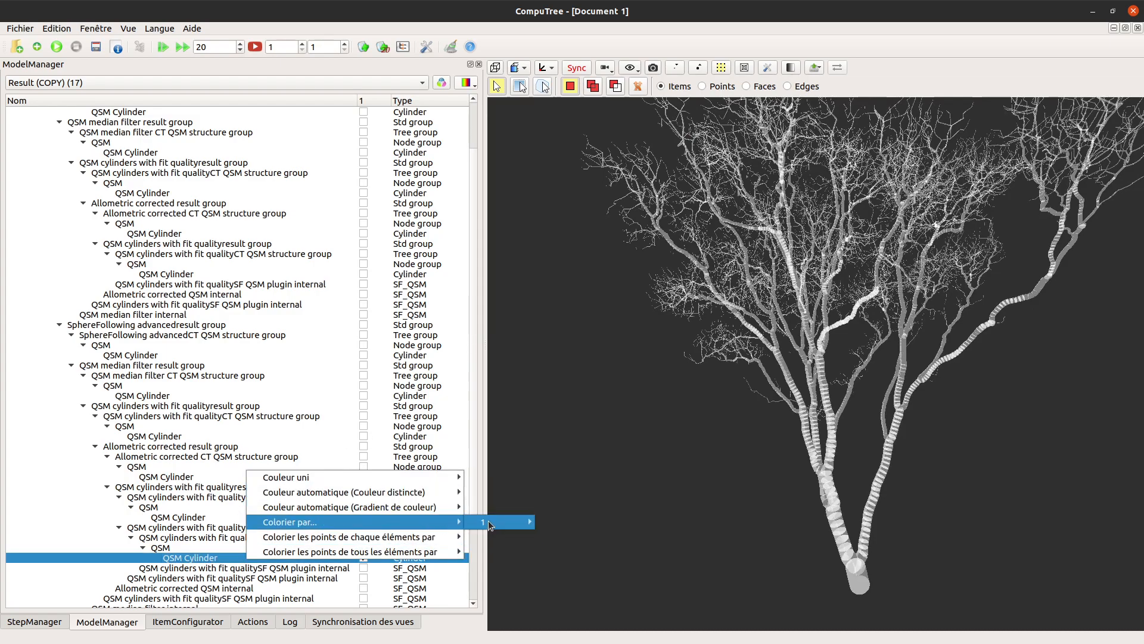
mouse_move(506, 522)
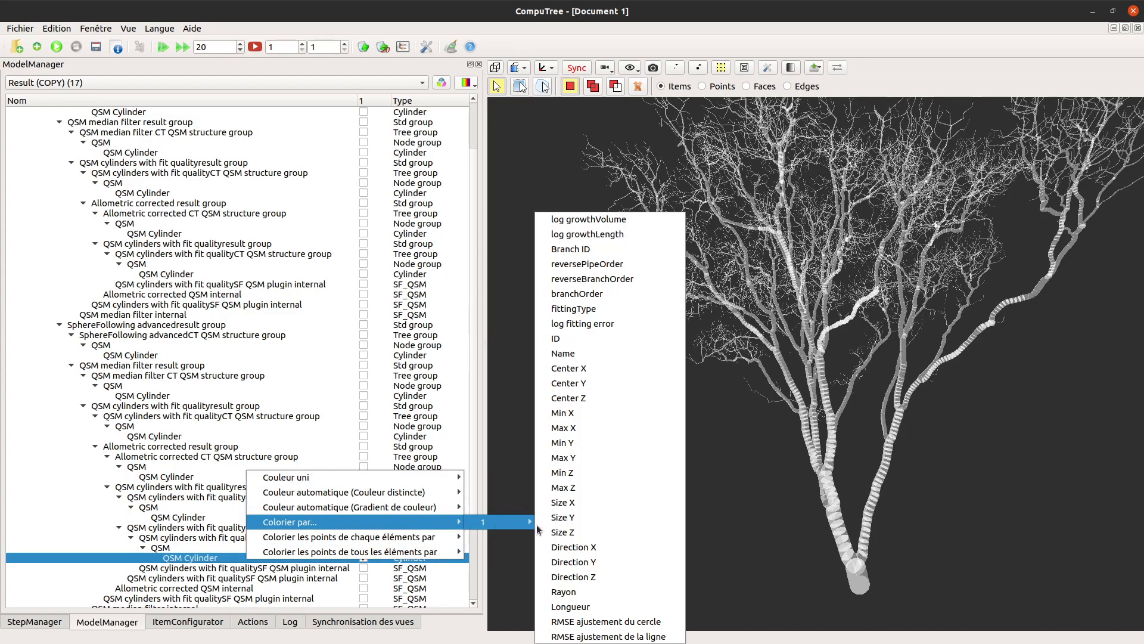
click(609, 331)
drag(789, 452, 668, 406)
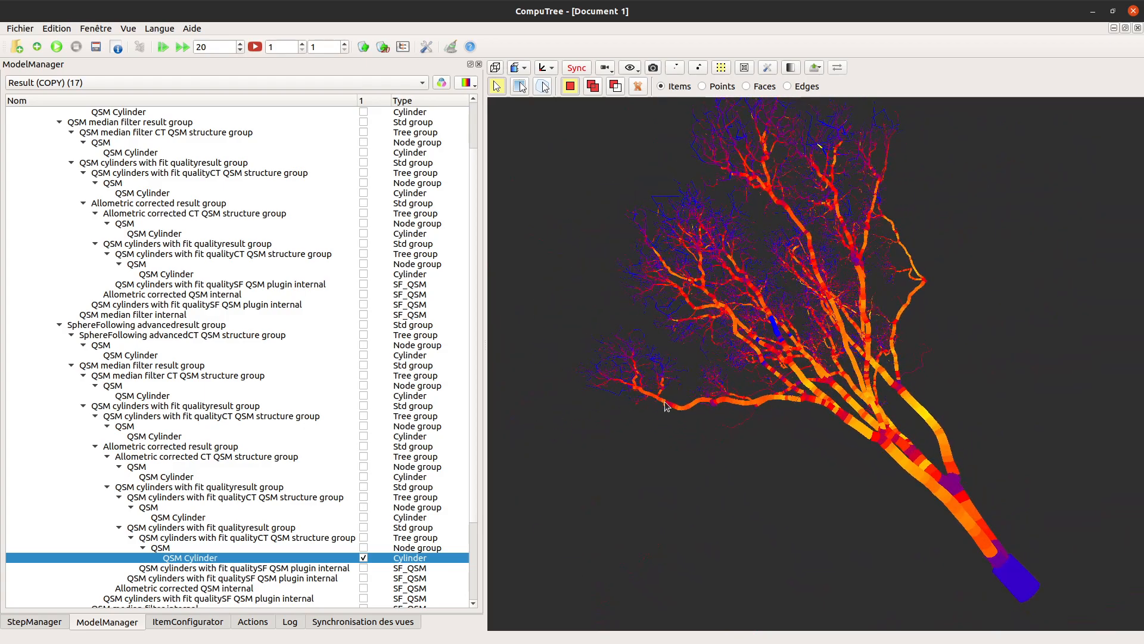
drag(756, 337, 994, 482)
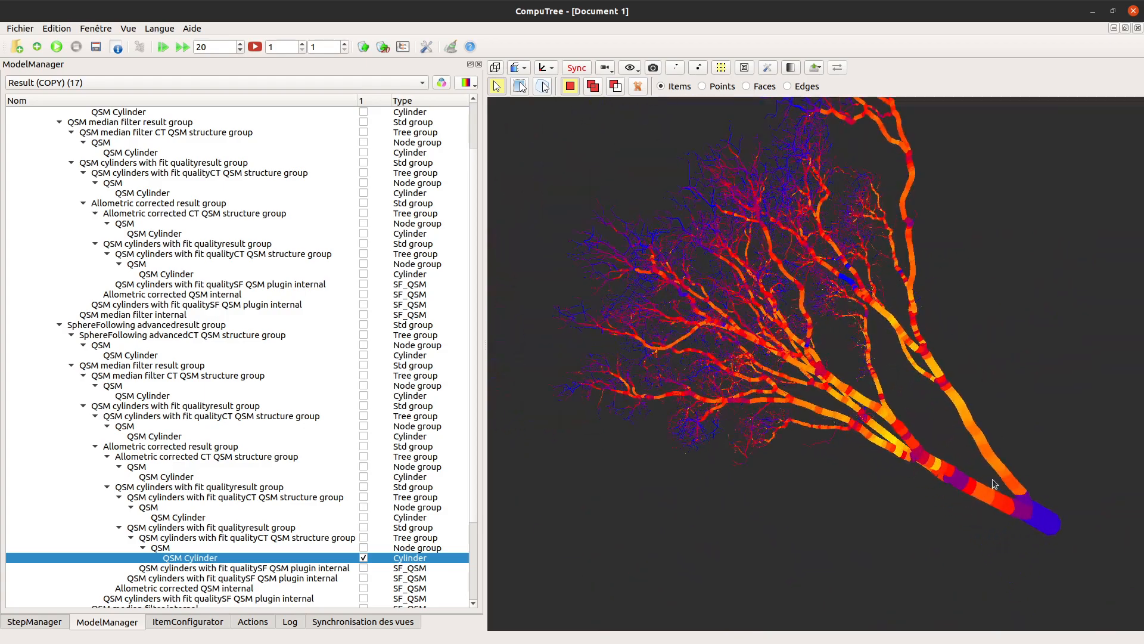
Step: Inspect the error-coloured QSM cylinders along the trunk and main branches up close and from several sides
drag(922, 415, 1056, 612)
drag(857, 453, 938, 335)
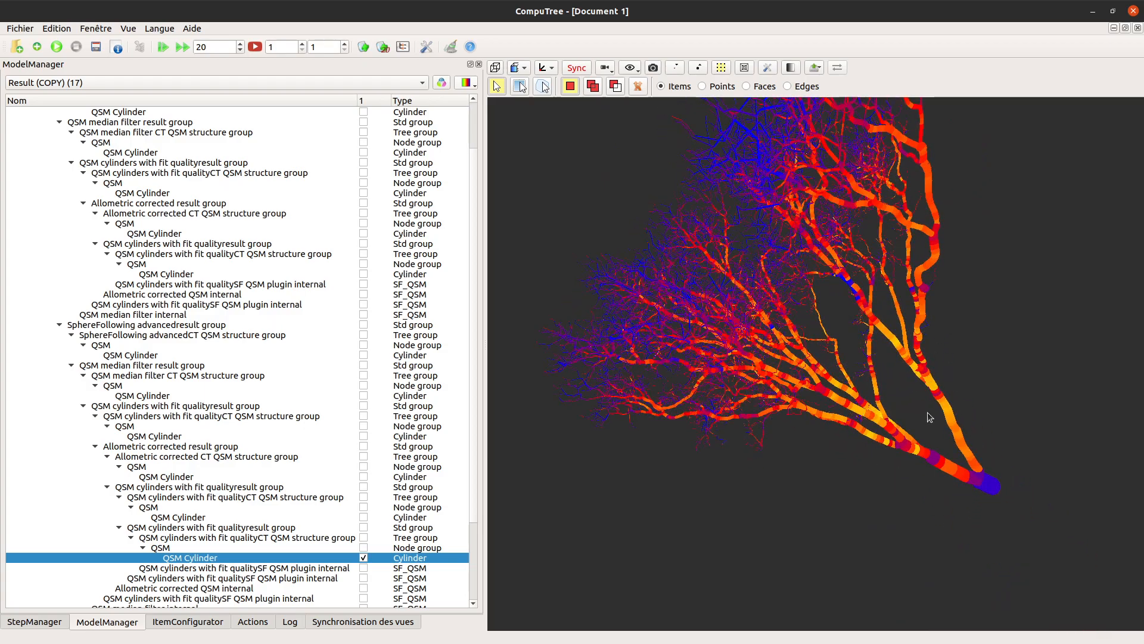
drag(900, 441, 745, 477)
scroll(840, 463, up, 2)
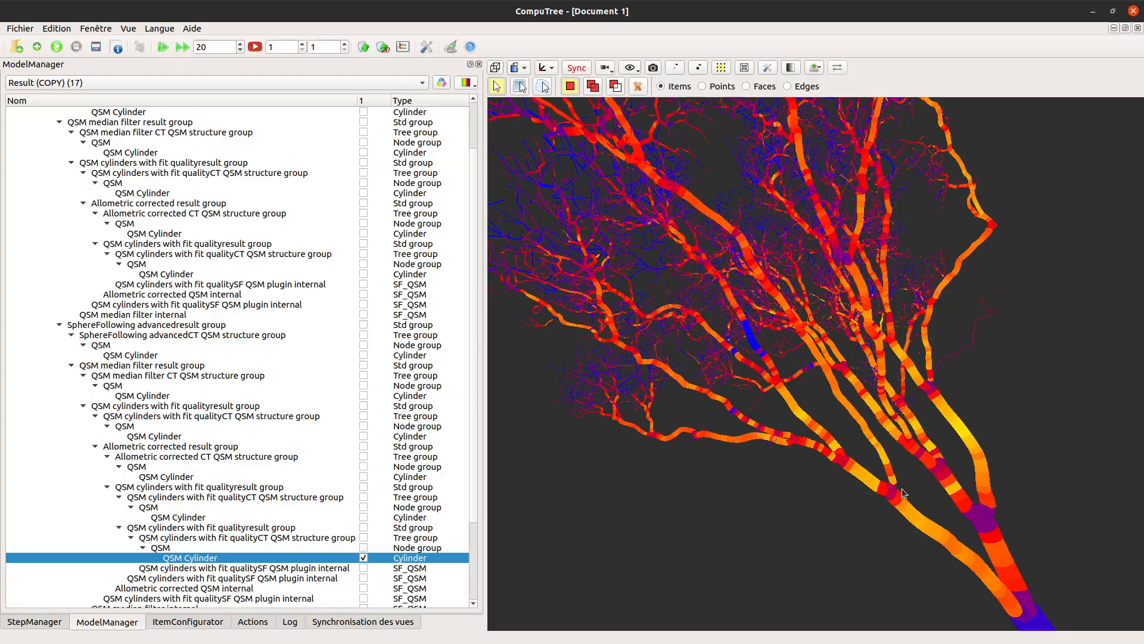
drag(891, 378, 1029, 471)
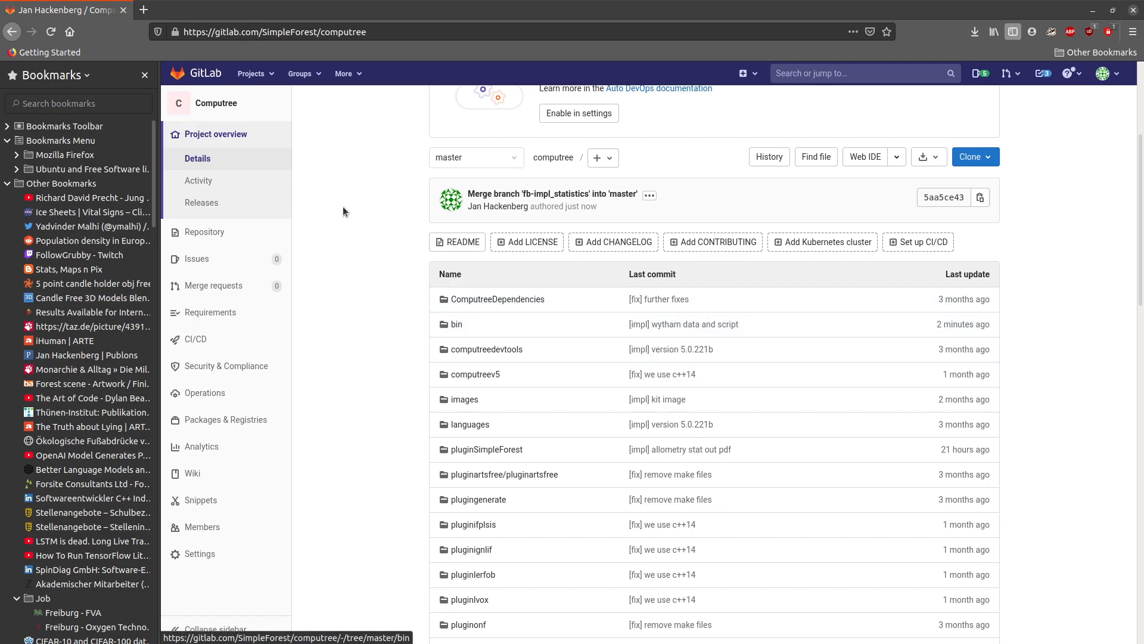
Step: Switch to Firefox, highlight the GitLab computree repository's address, and open its bin/testScriptsAndData/wytham folder to view the shared files
drag(377, 34, 124, 28)
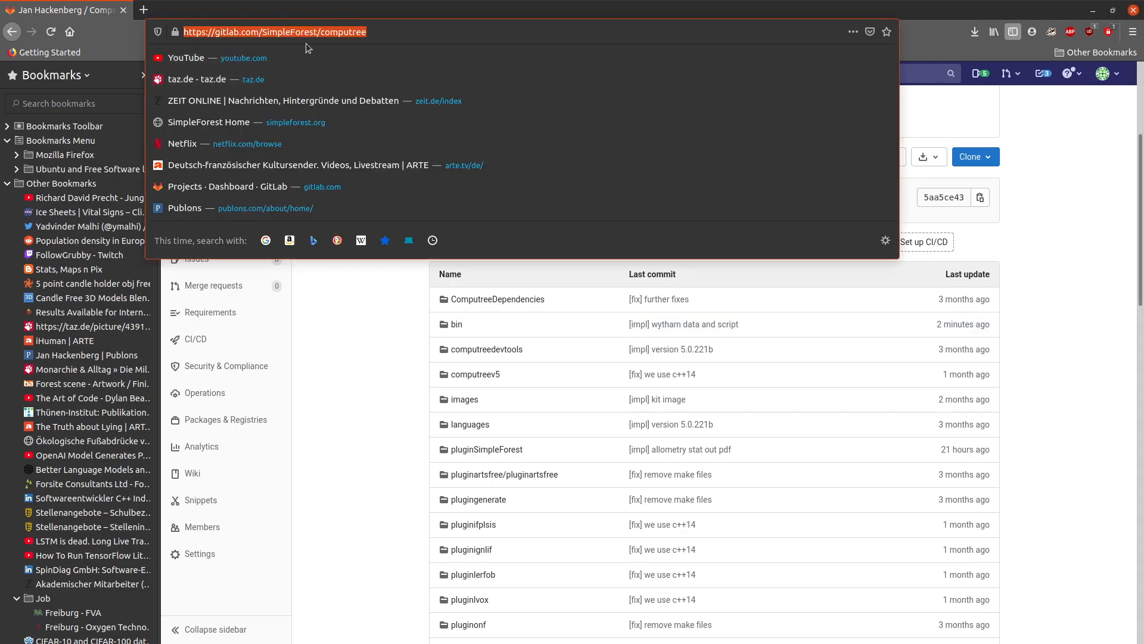
key(Escape)
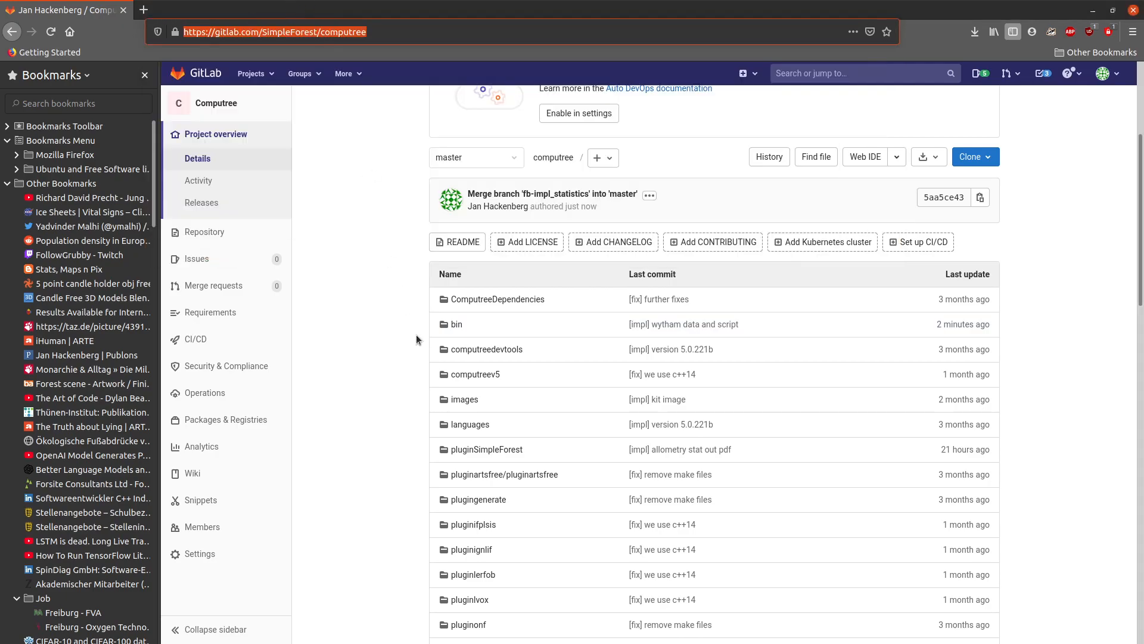
click(453, 325)
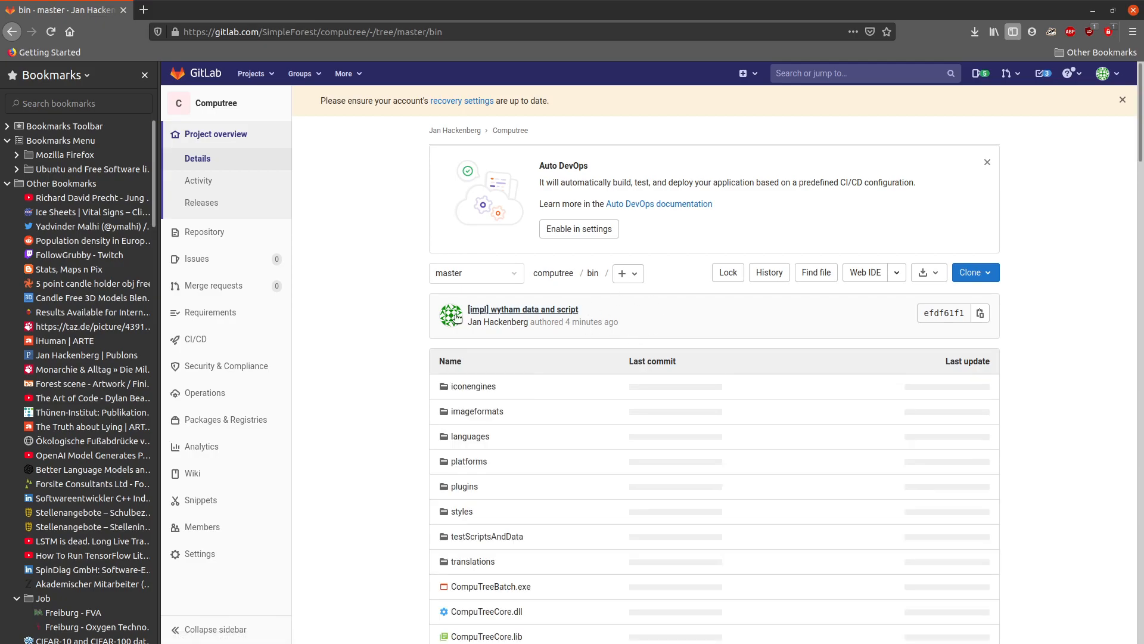
scroll(563, 341, down, 3)
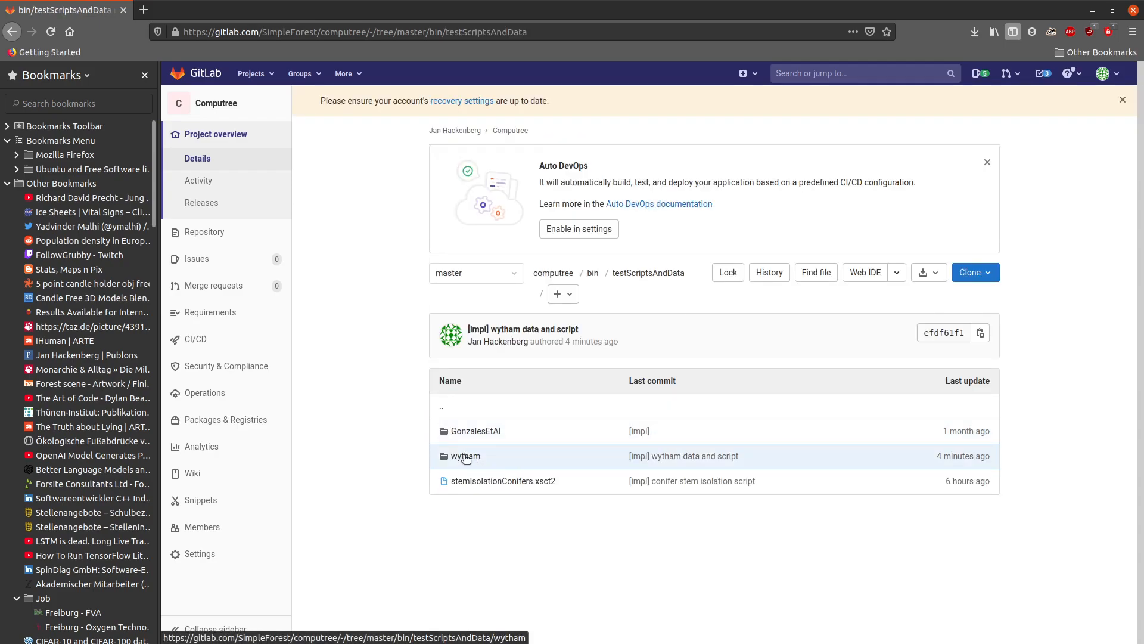
click(465, 457)
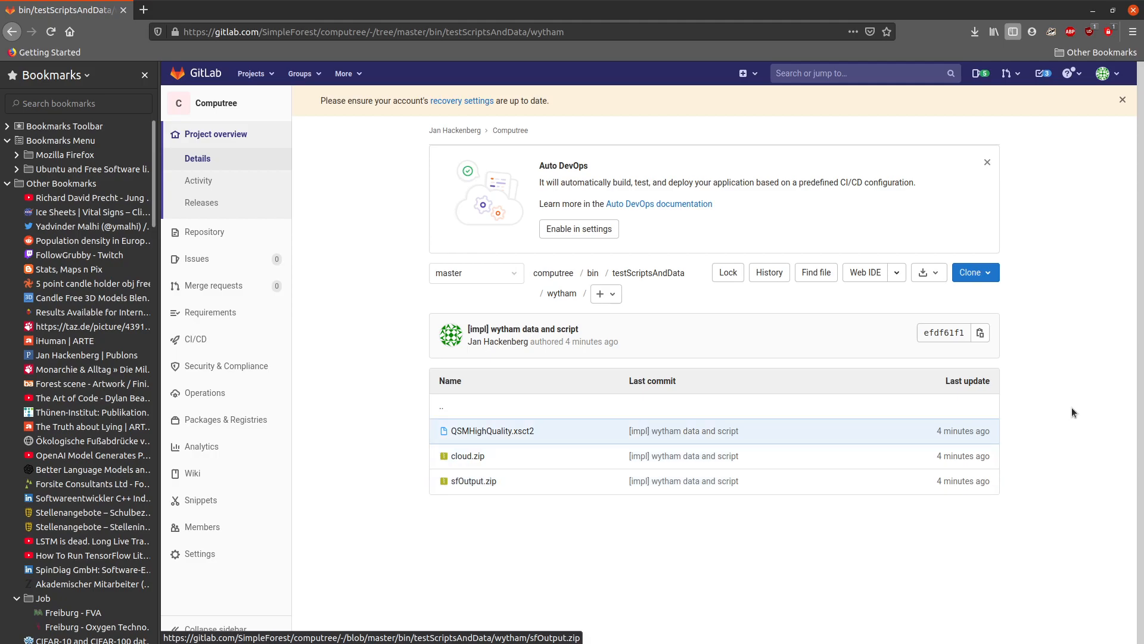
Step: Minimise the browser and the readme.txt editor to view the "Re: Wytham cloud" e-mail in Thunderbird
click(1094, 12)
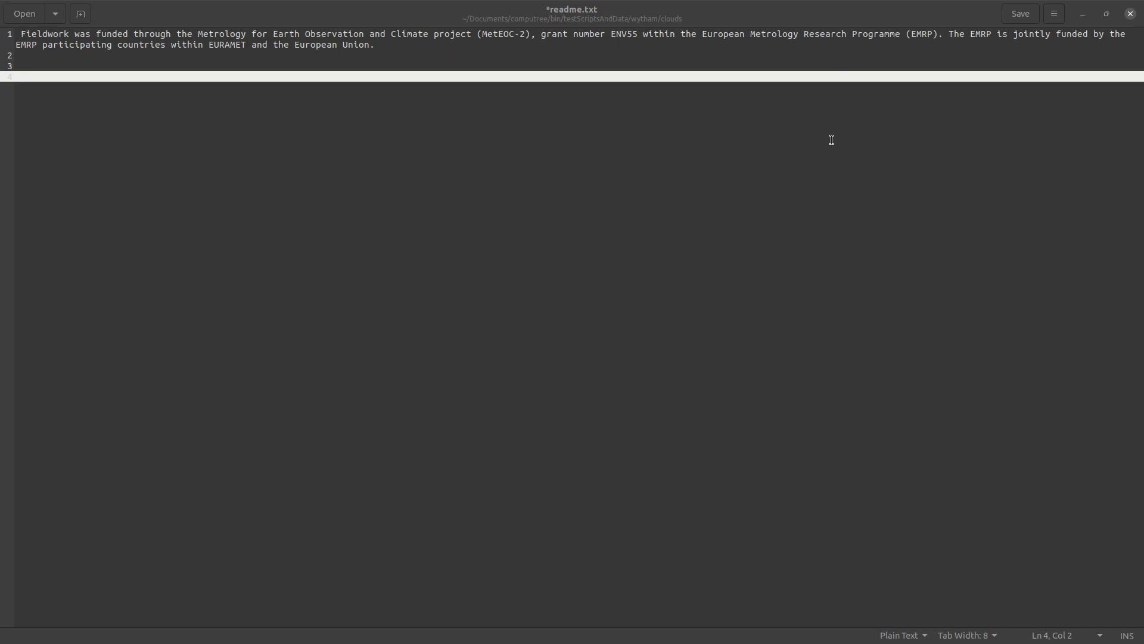
click(1082, 14)
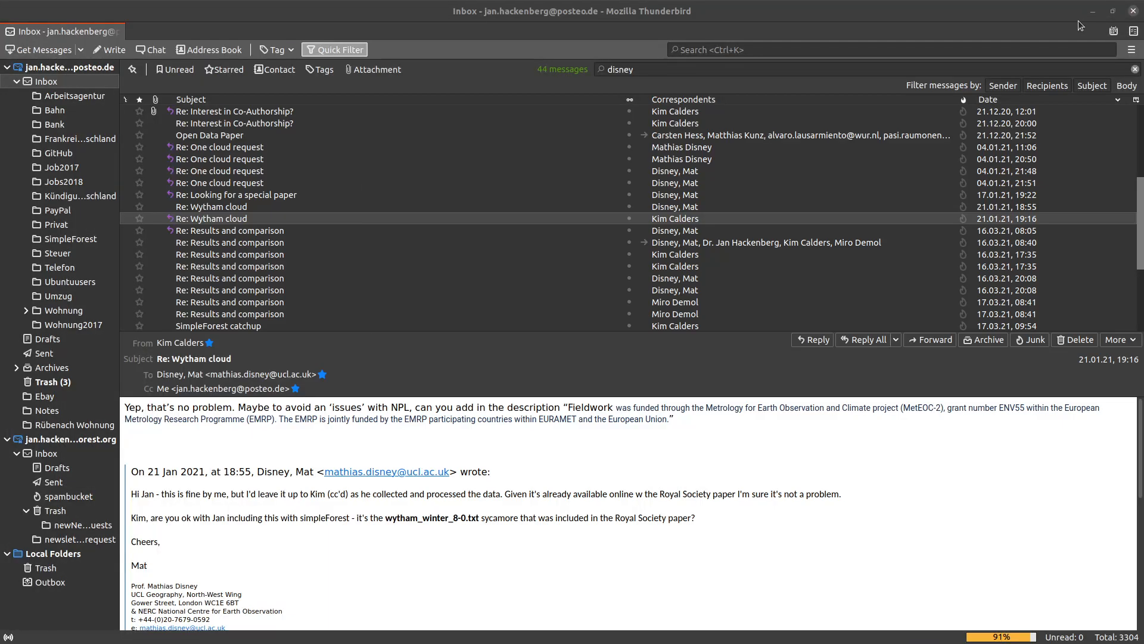